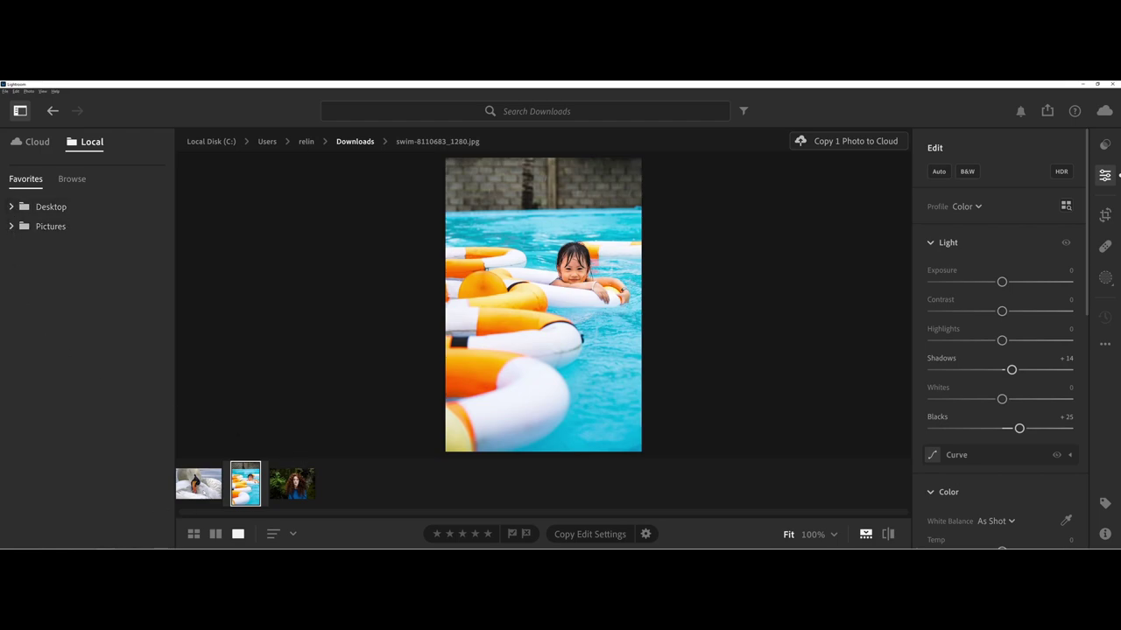
- Cycle through Grid, Compare and Loupe views back to the three-photo Grid, then hide and reshow the Edit panel
left_click(193, 534)
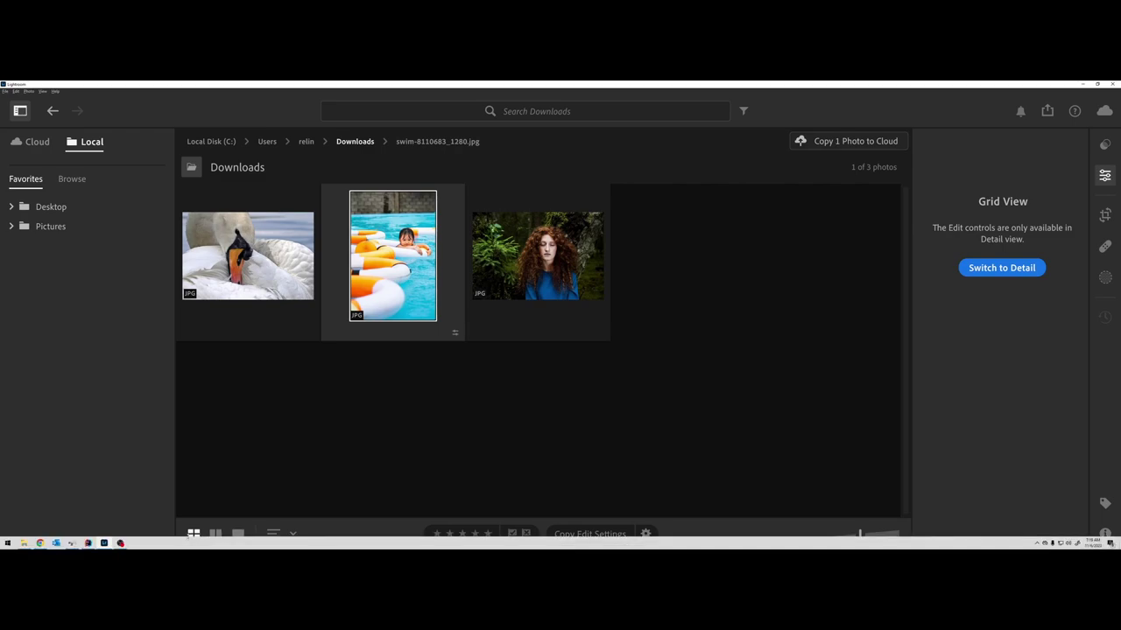
left_click(215, 534)
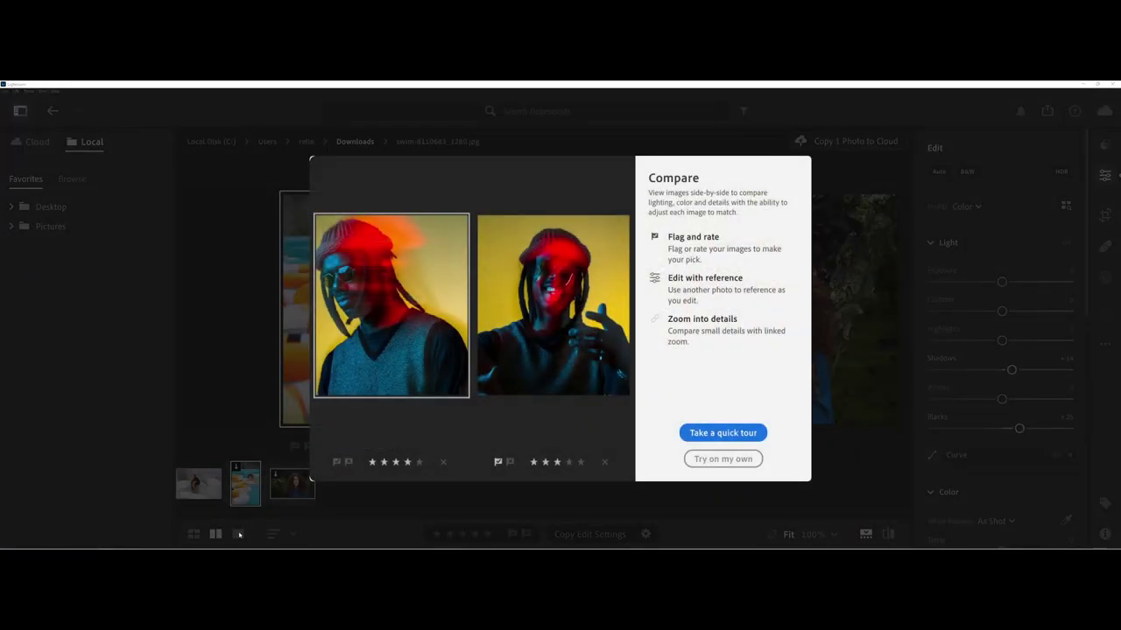
left_click(723, 459)
left_click(237, 534)
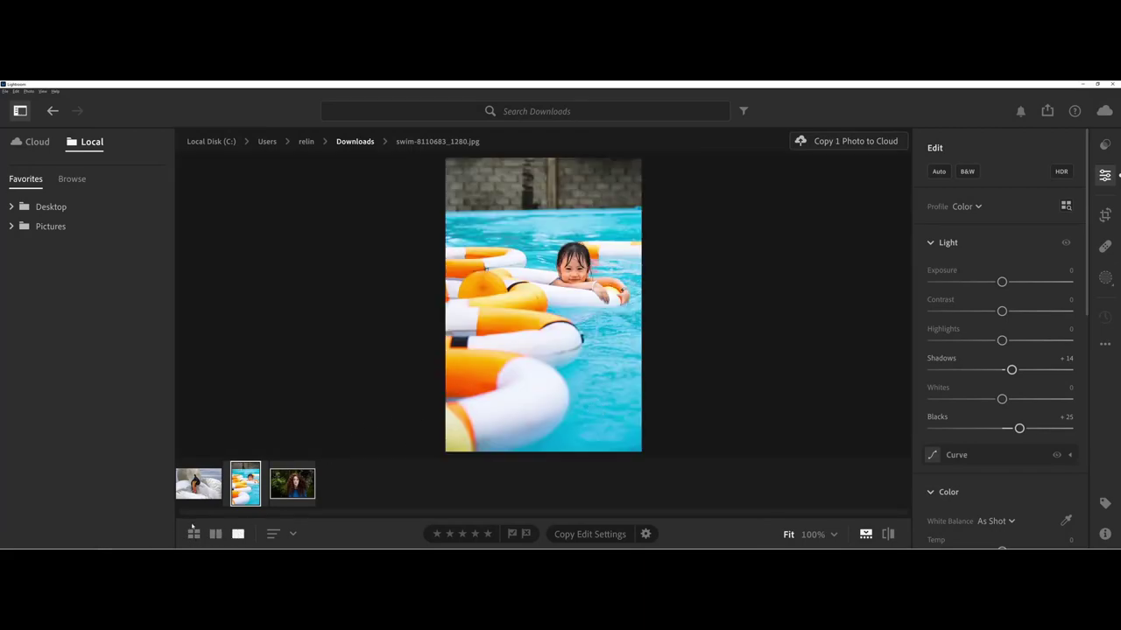
left_click(193, 533)
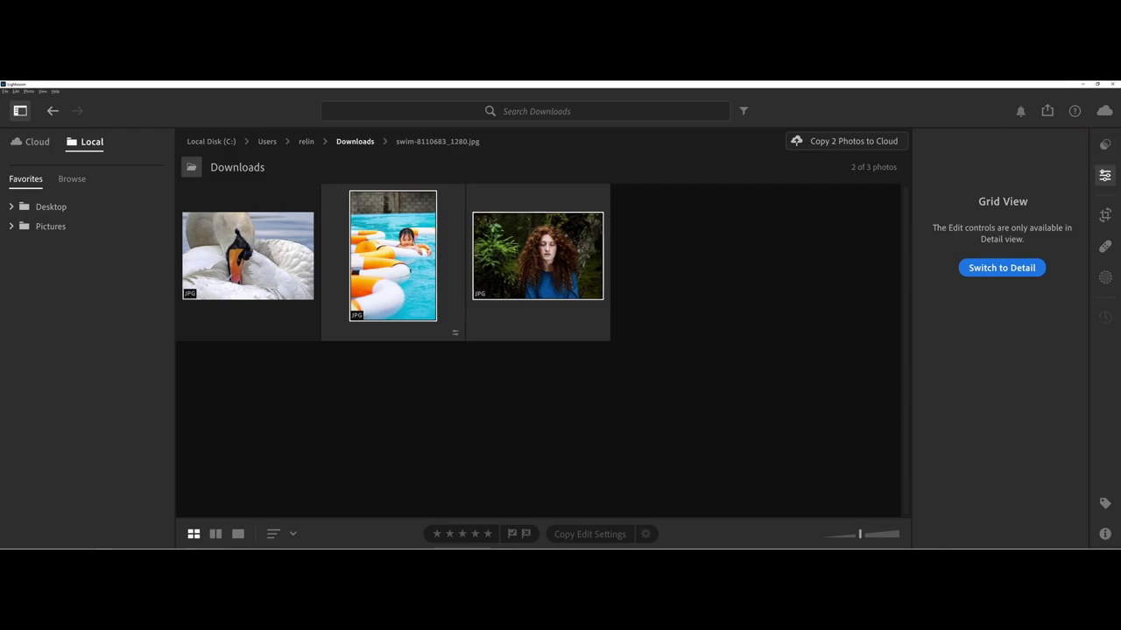
left_click(1104, 178)
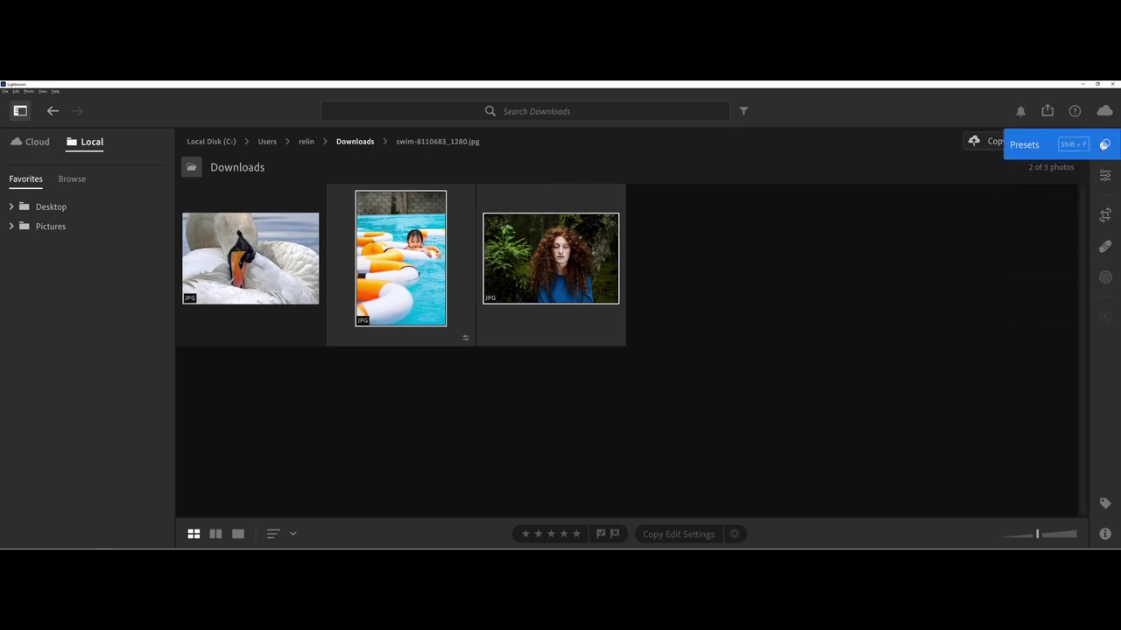
left_click(1105, 175)
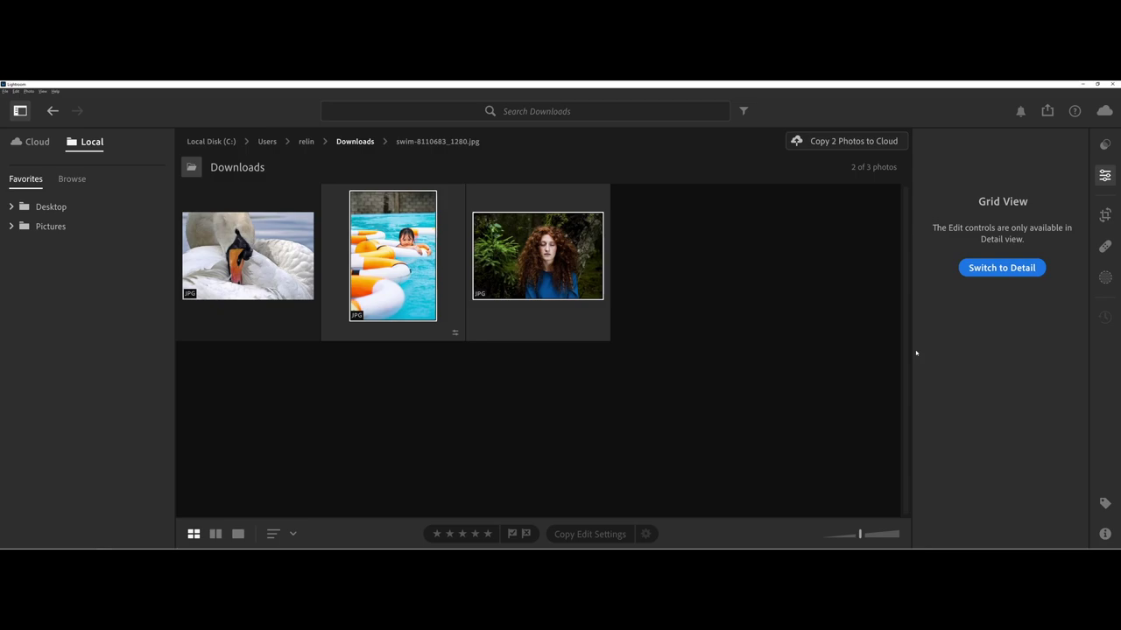
- Open the curly-haired woman portrait, show Presets, and collapse Seasons: Summer and Subject: Lifestyle before expanding Adaptive: Portrait
double_click(558, 279)
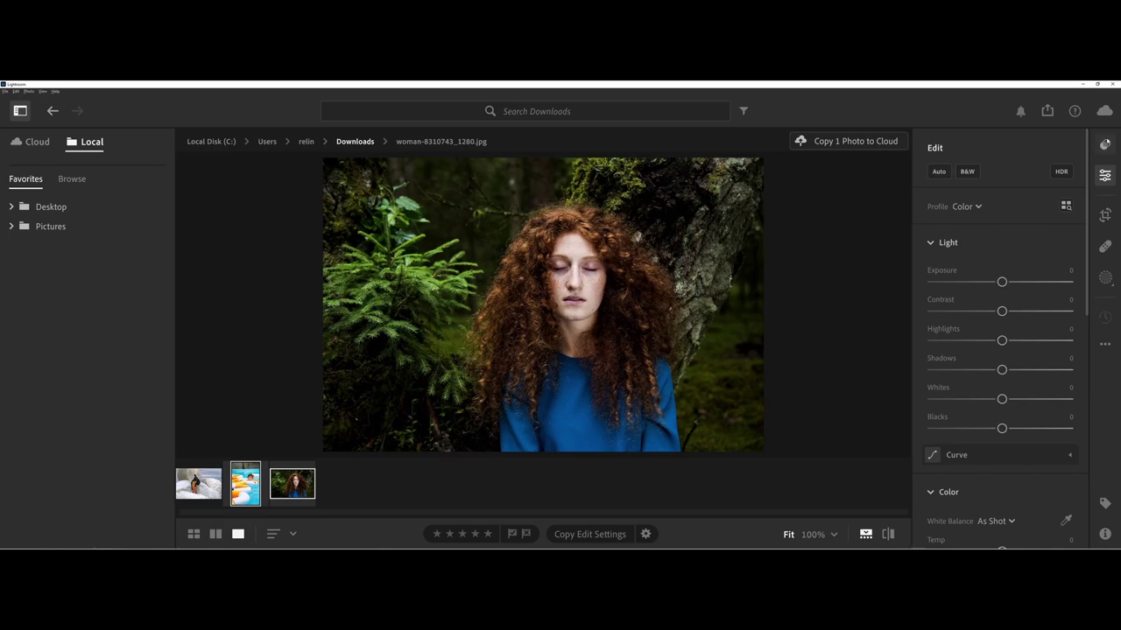
left_click(1104, 145)
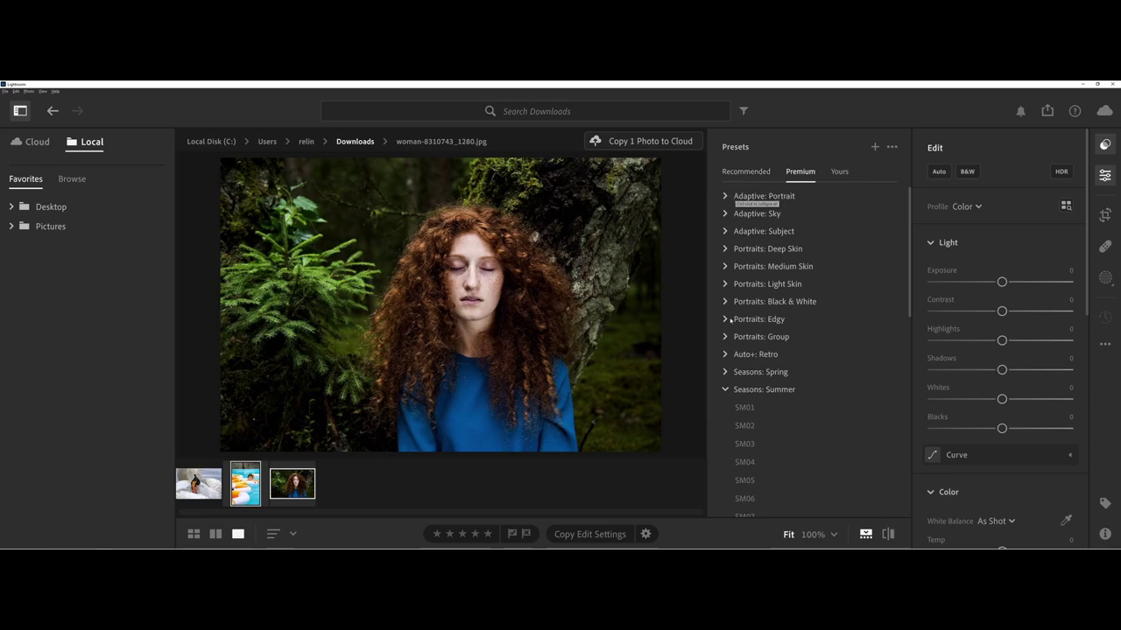
left_click(724, 390)
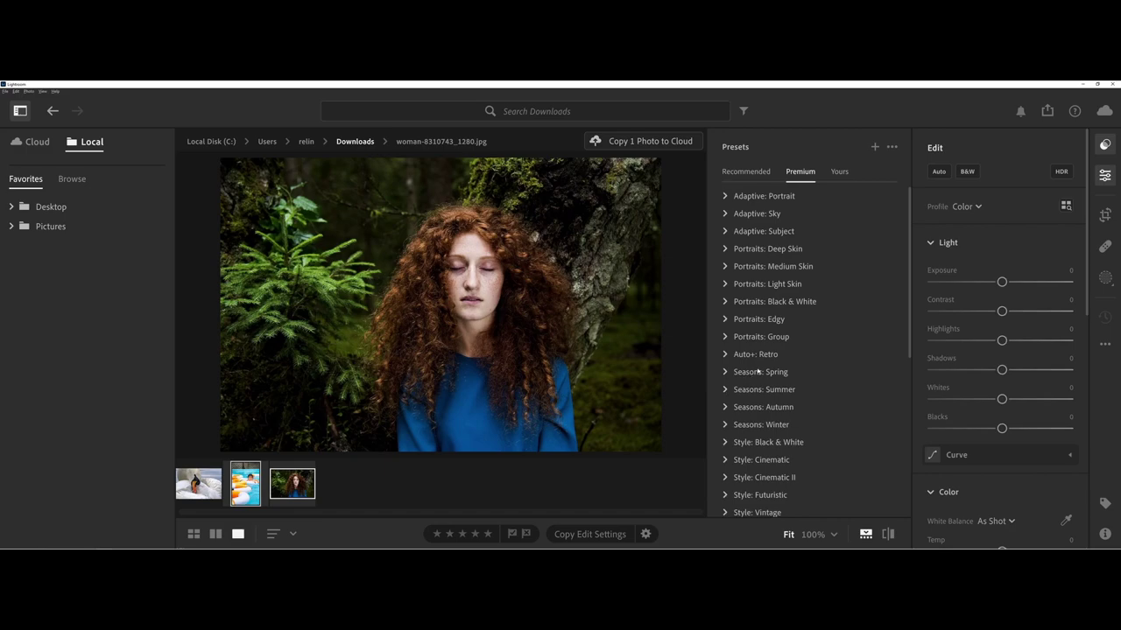
scroll(758, 371, "down", 3)
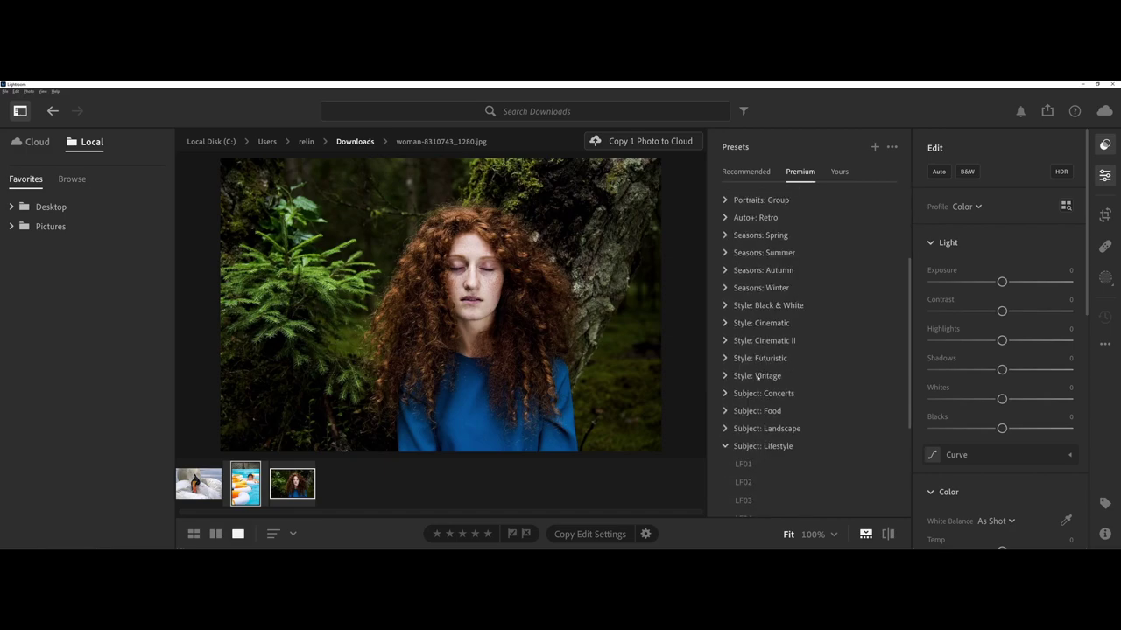
left_click(726, 446)
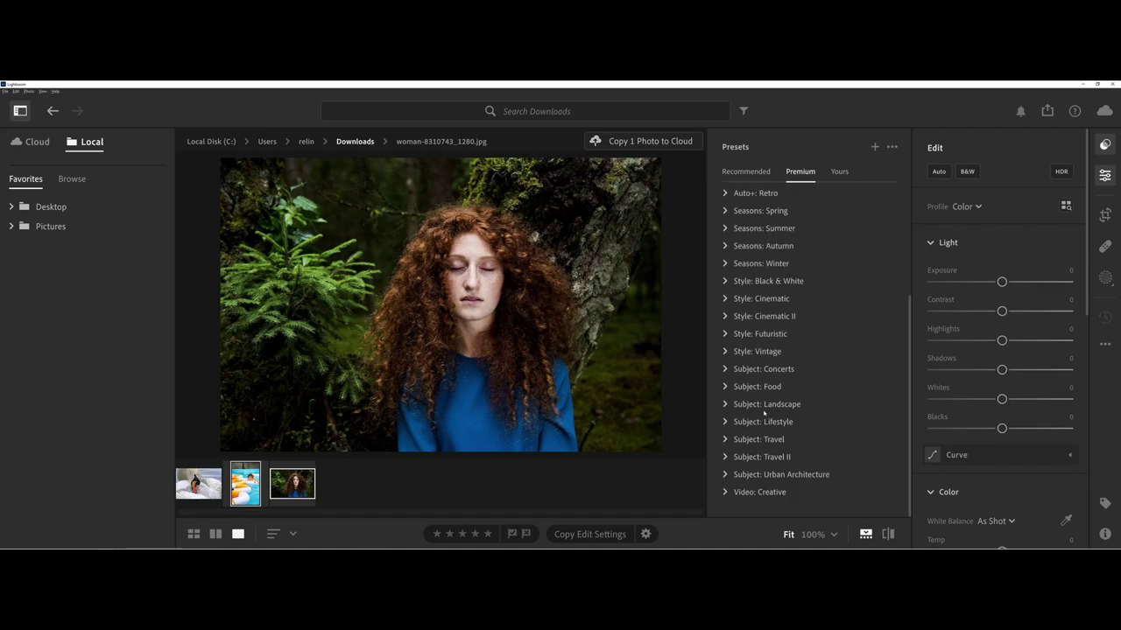
scroll(763, 413, "up", 4)
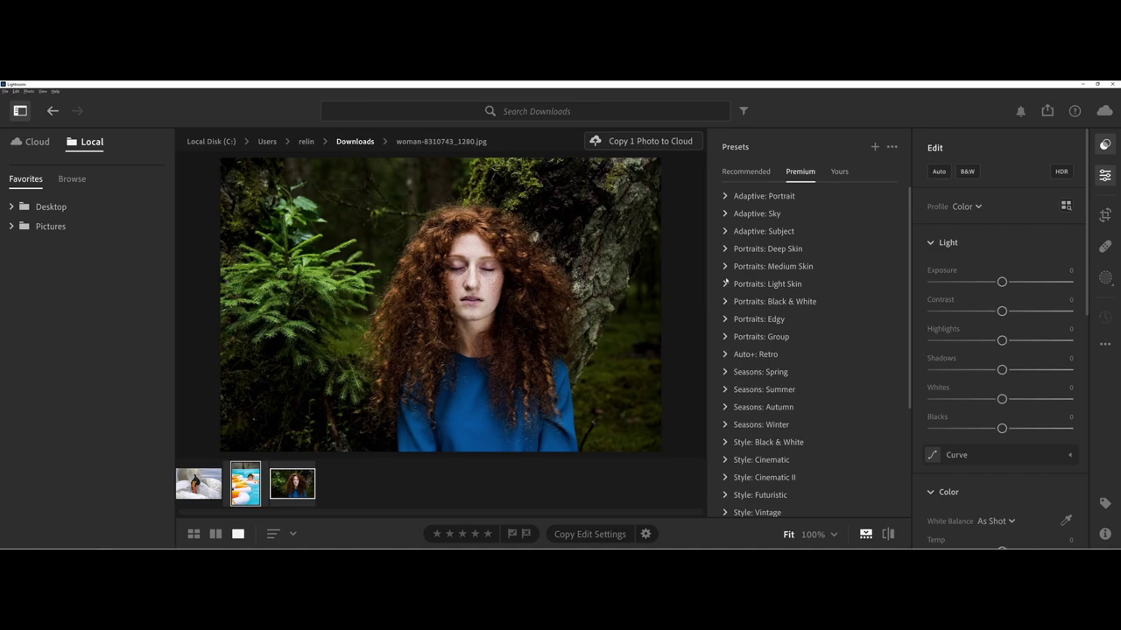
left_click(724, 196)
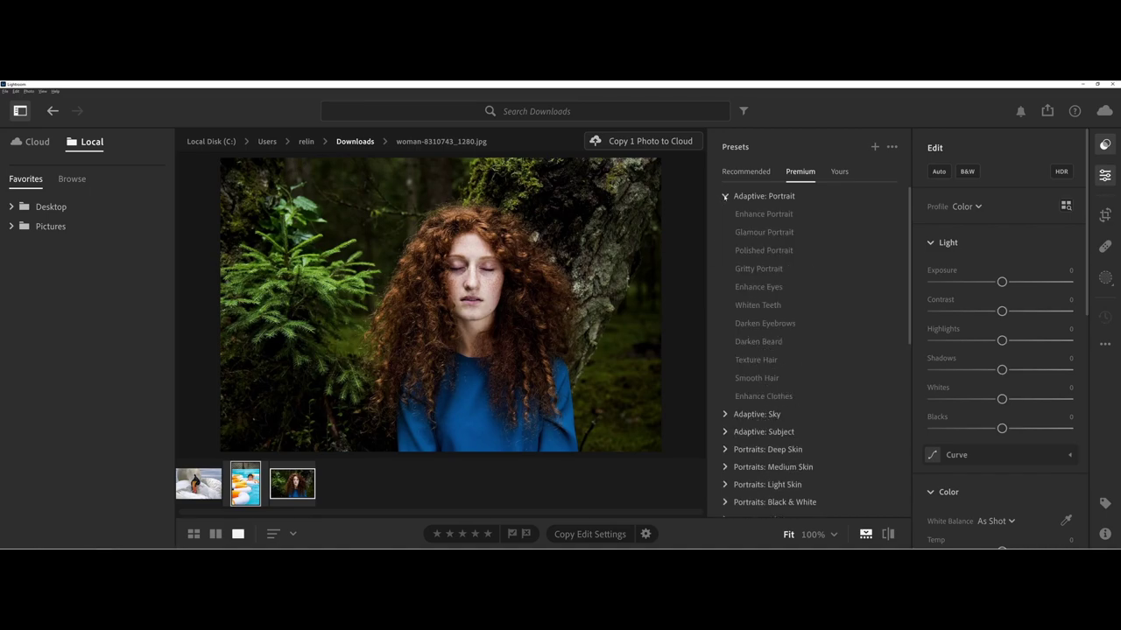
- Try Polished Portrait at 200, then apply Gritty Portrait at amount 103 and collapse Adaptive: Portrait
left_click(750, 251)
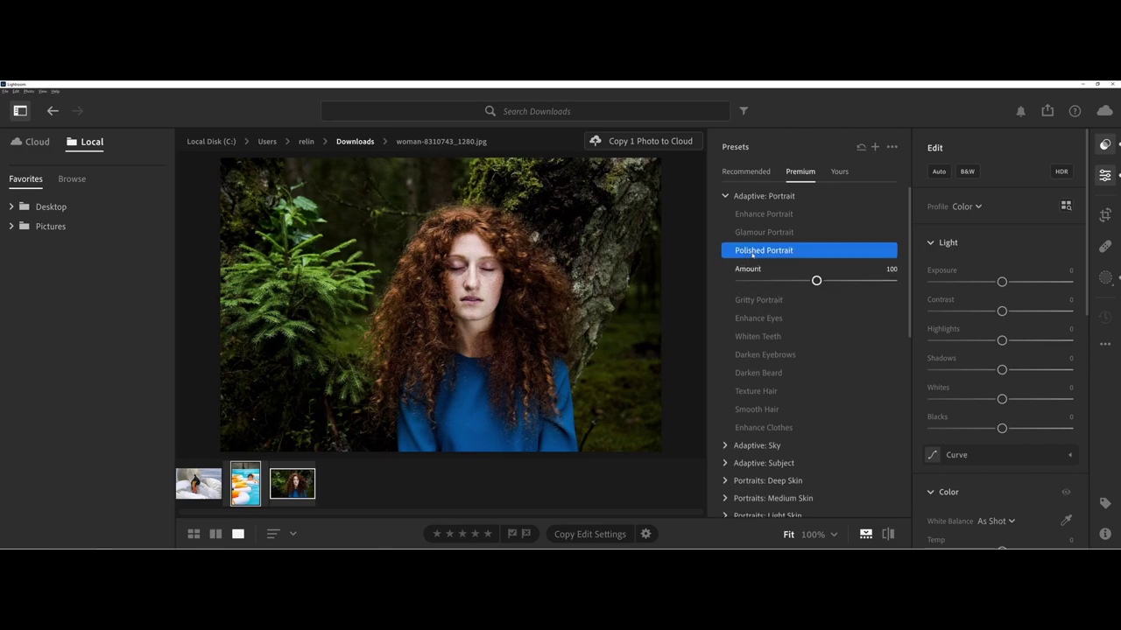
left_click_drag(816, 281, 784, 305)
left_click(758, 300)
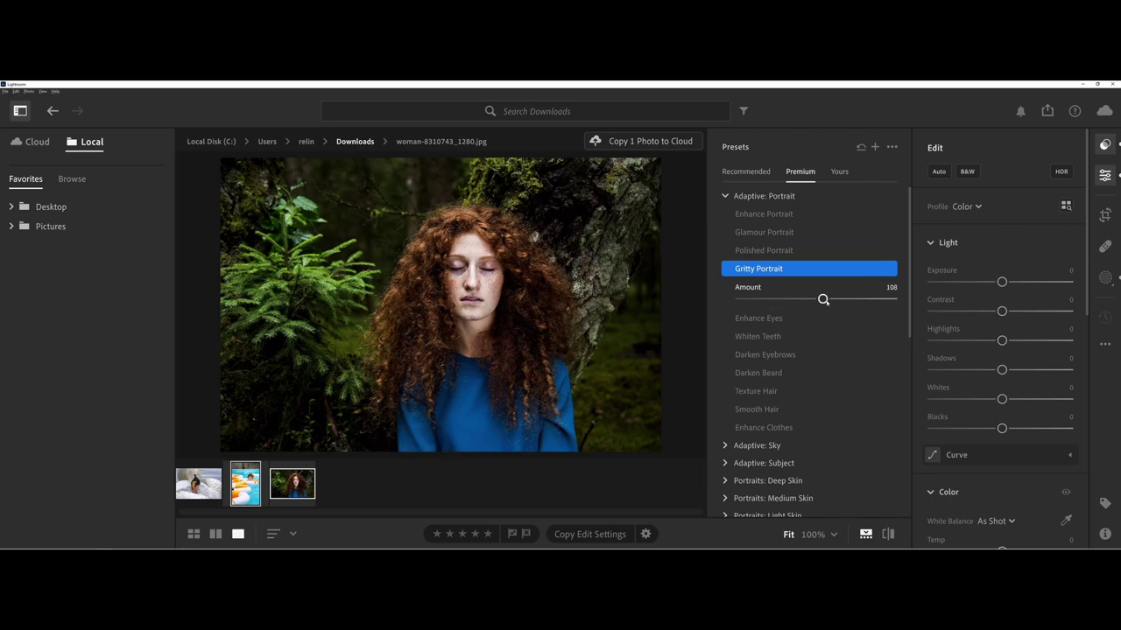
key("Left")
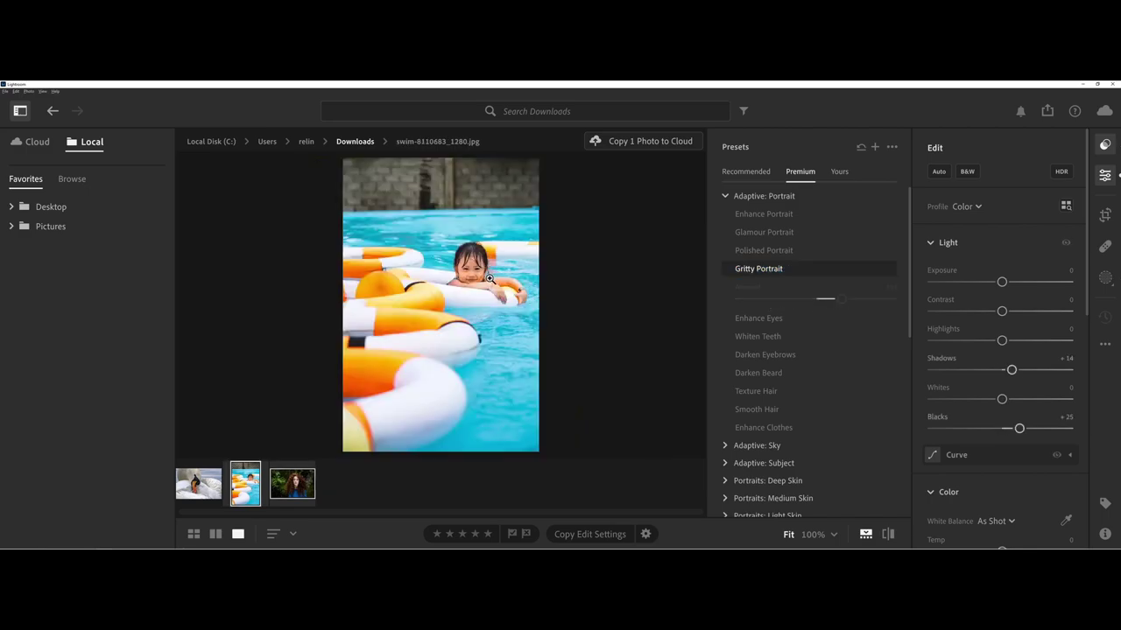
key("Right")
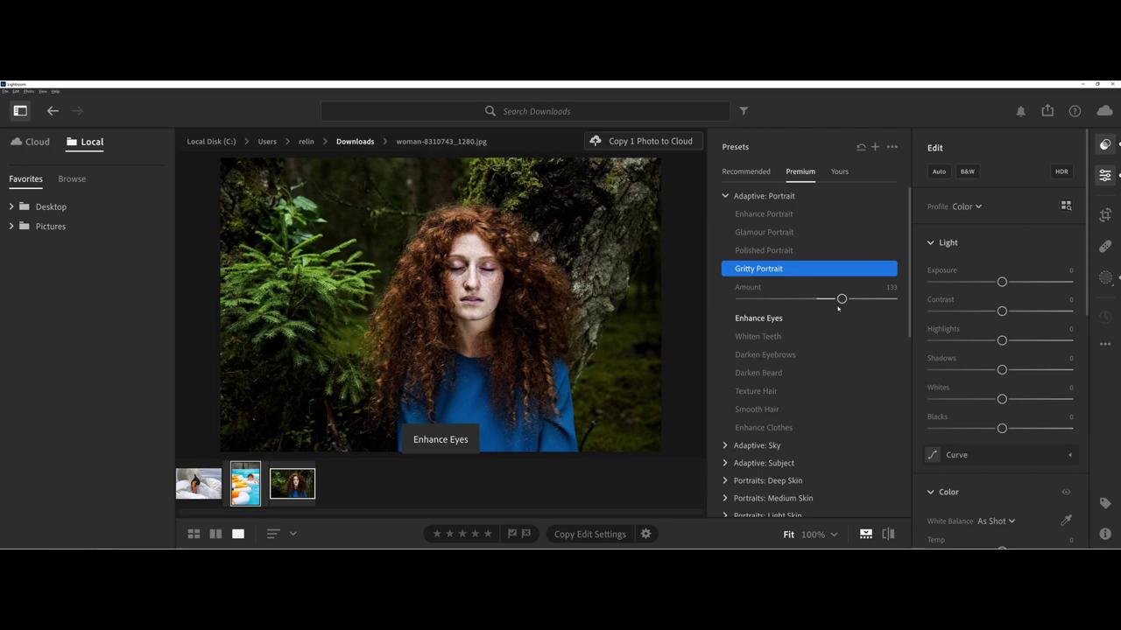
left_click_drag(840, 299, 819, 301)
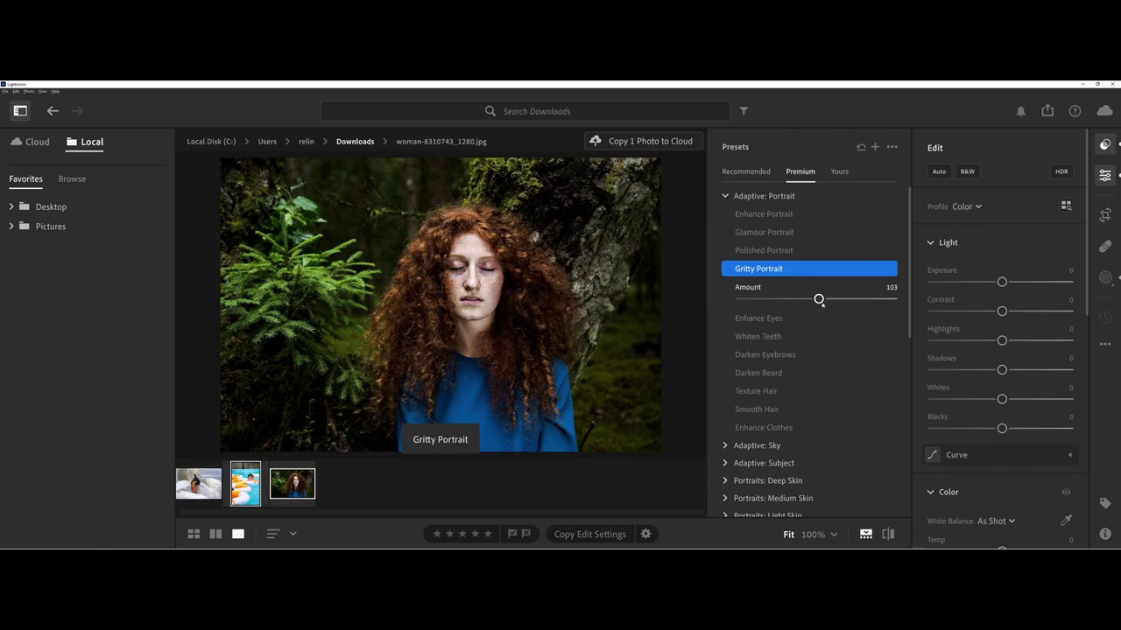
left_click(725, 196)
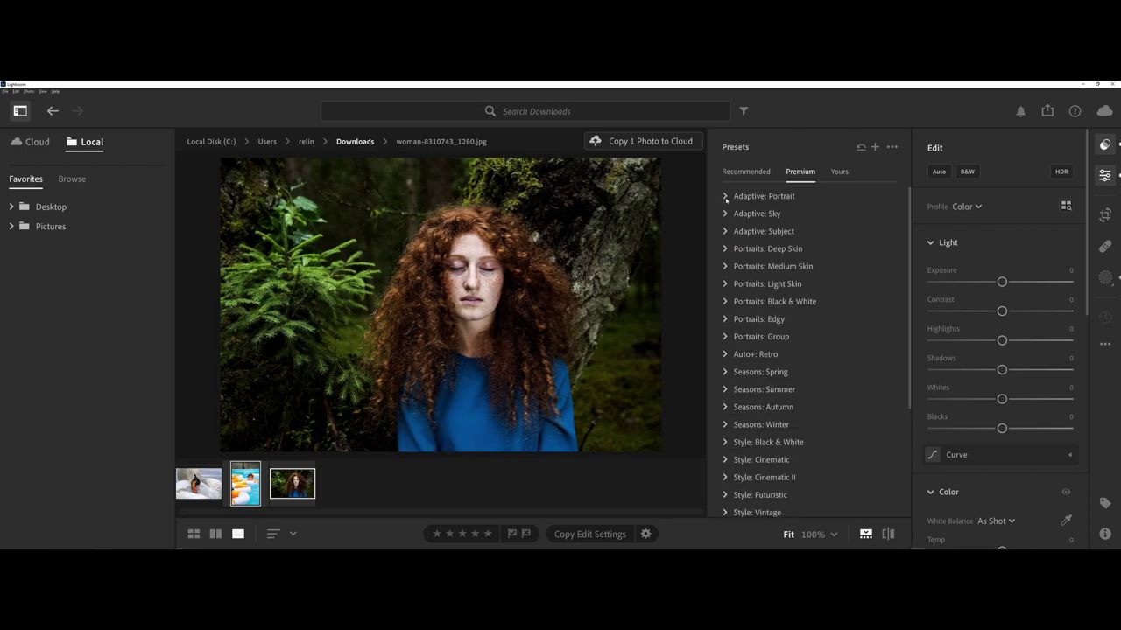
- Expand Seasons: Summer and try presets SM01 through SM08 on the portrait
left_click(725, 390)
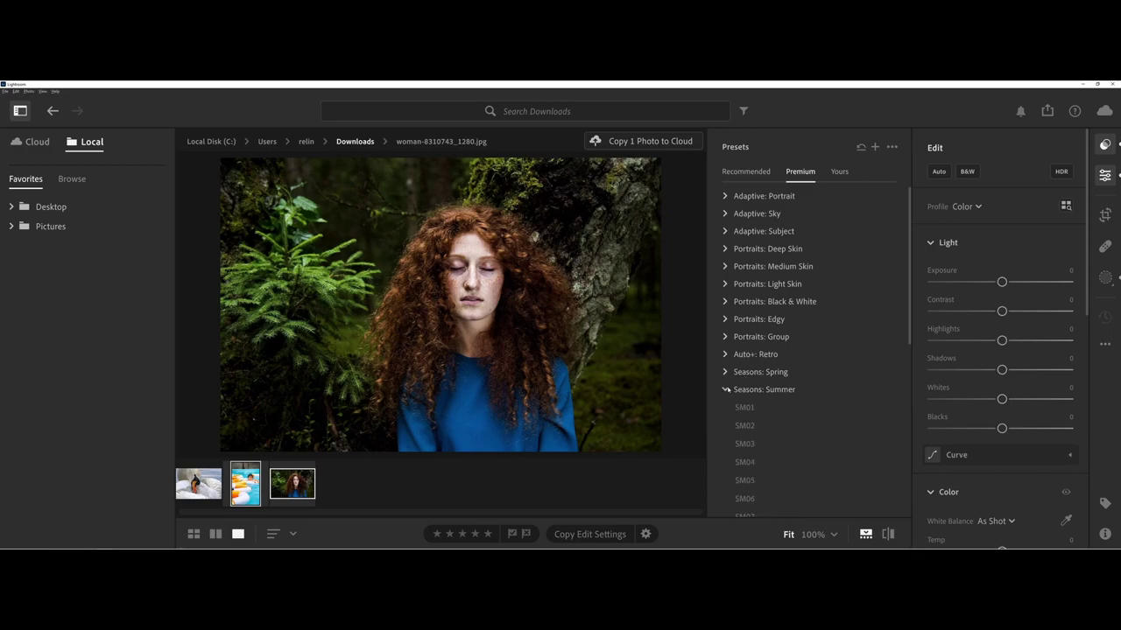
left_click(746, 409)
left_click(749, 425)
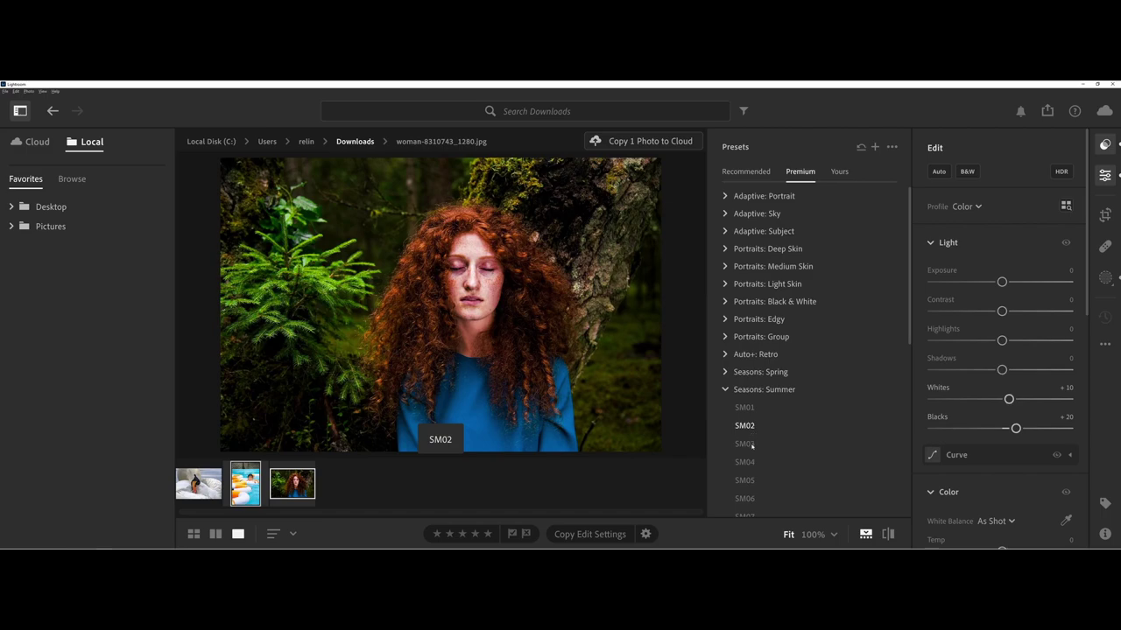
scroll(752, 446, "down", 1)
left_click(752, 445)
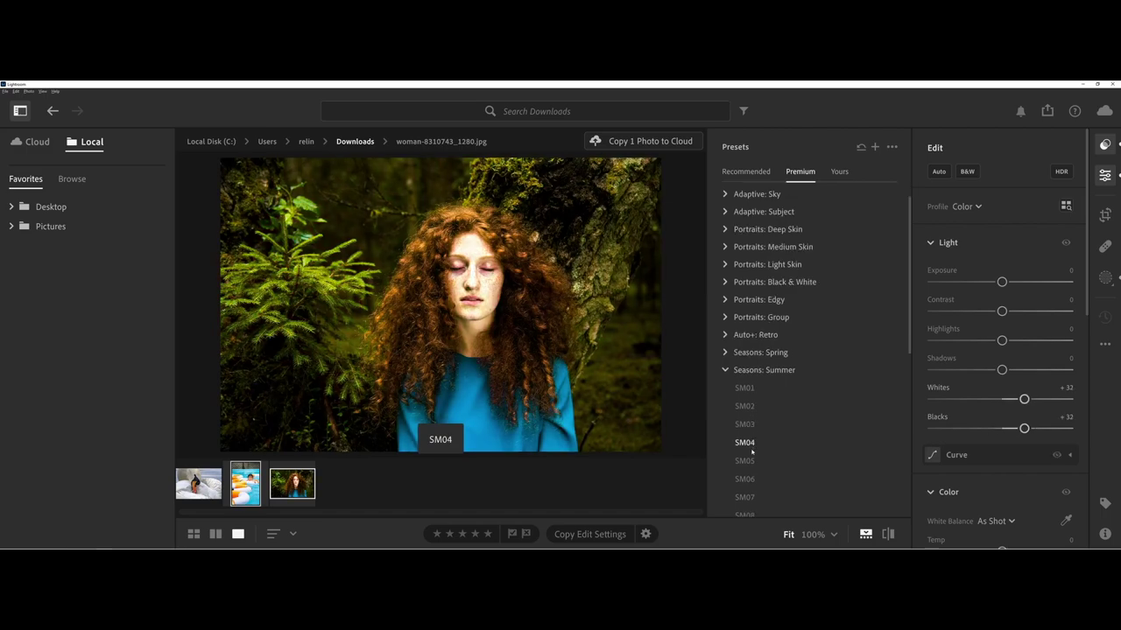
left_click(745, 460)
left_click(758, 480)
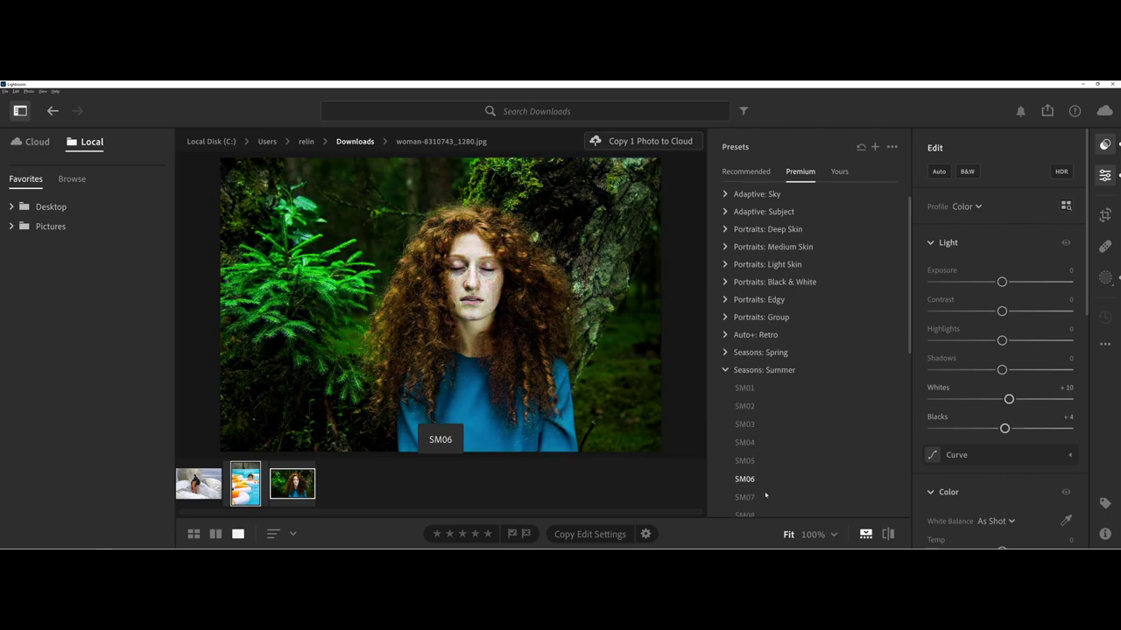
left_click(745, 496)
left_click(746, 514)
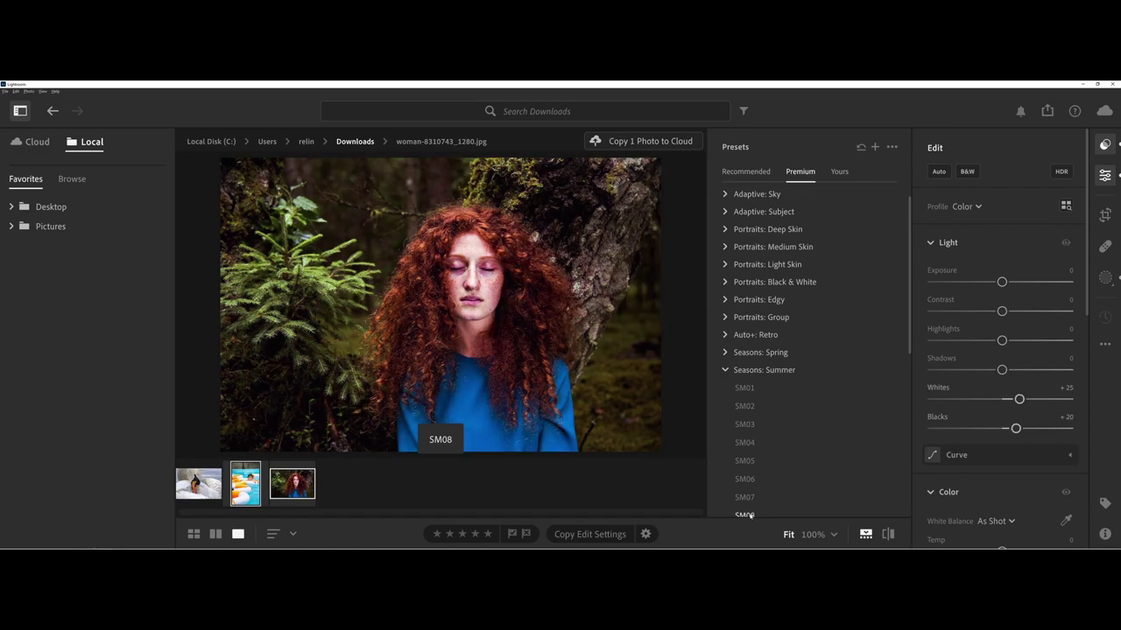
- Try SM09 and SM10, return to SM08, then collapse the Seasons: Summer group
scroll(749, 516, "down", 1)
left_click(746, 514)
scroll(749, 515, "down", 1)
left_click(746, 513)
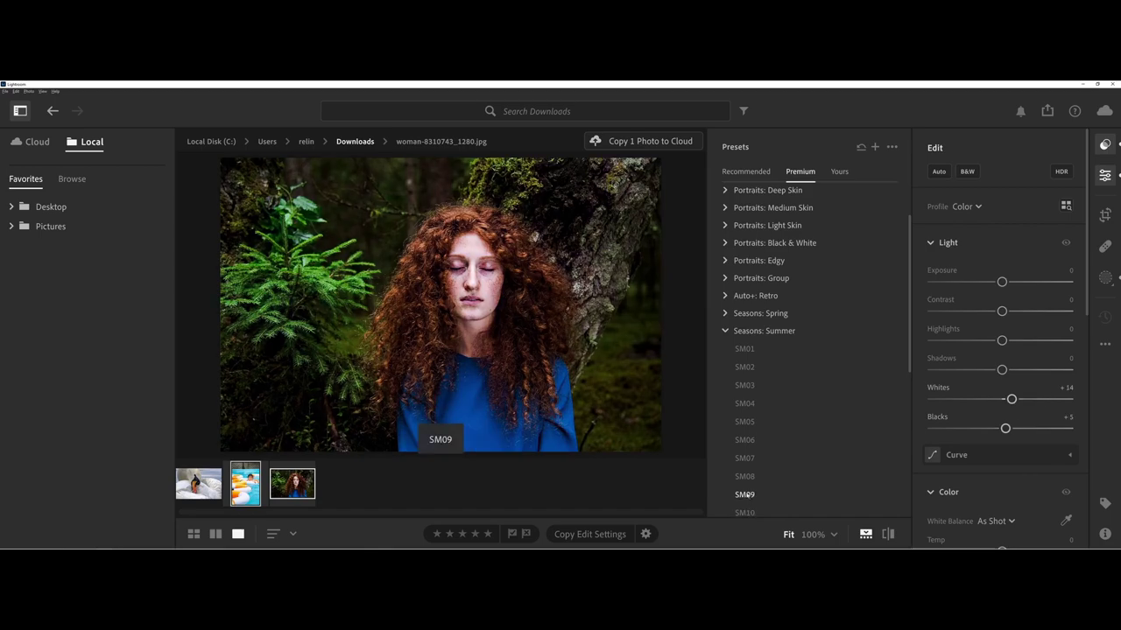
left_click(745, 477)
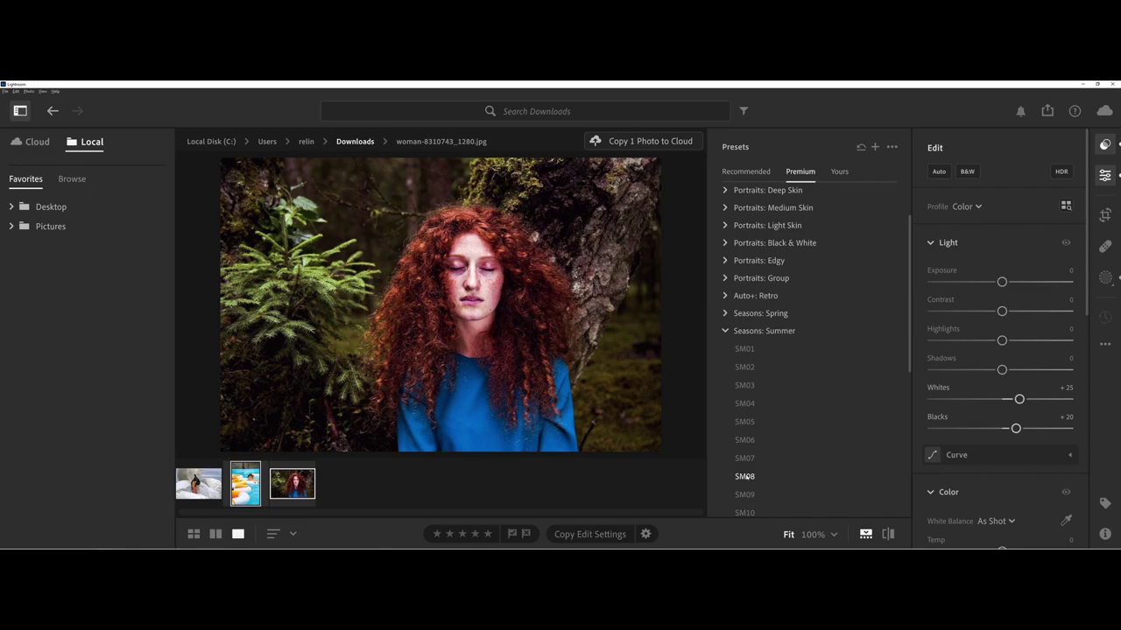
left_click(726, 331)
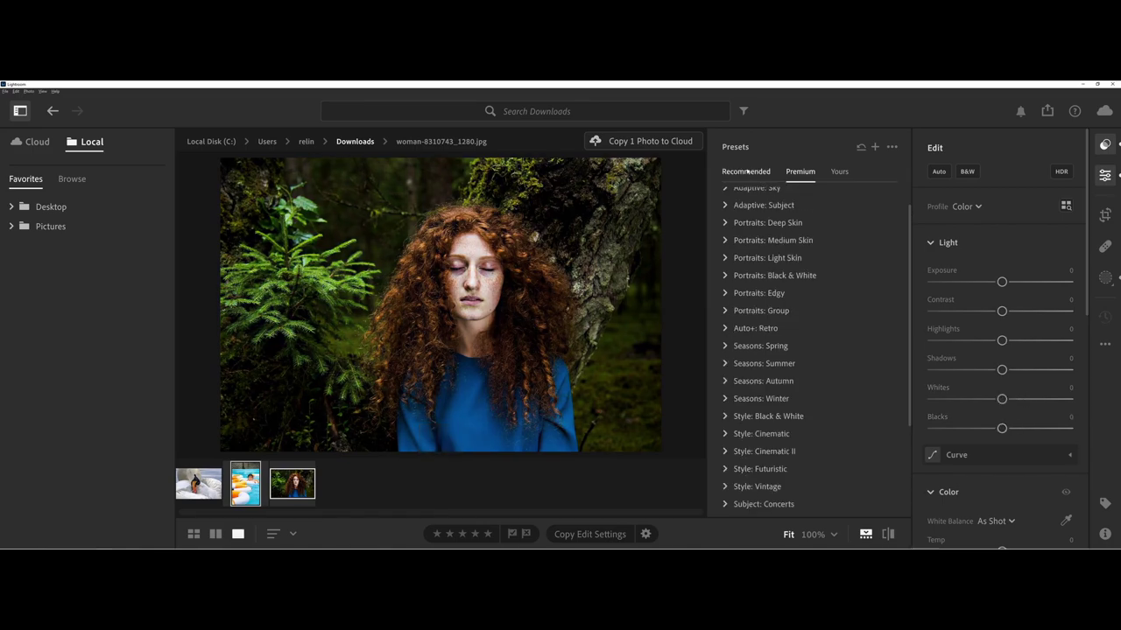
- Switch to the Recommended presets, which report suggestions disabled for local images
left_click(746, 173)
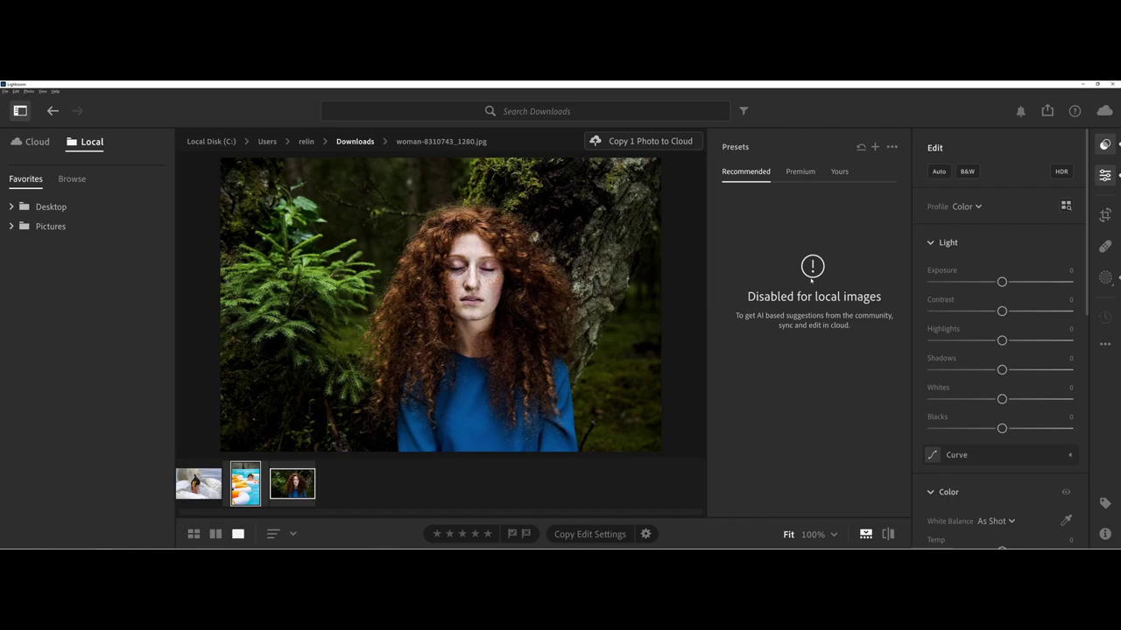
- Return to Premium presets and expand Adaptive: Subject to preview Warm Pop and Cool Soft, then collapse it
left_click(798, 171)
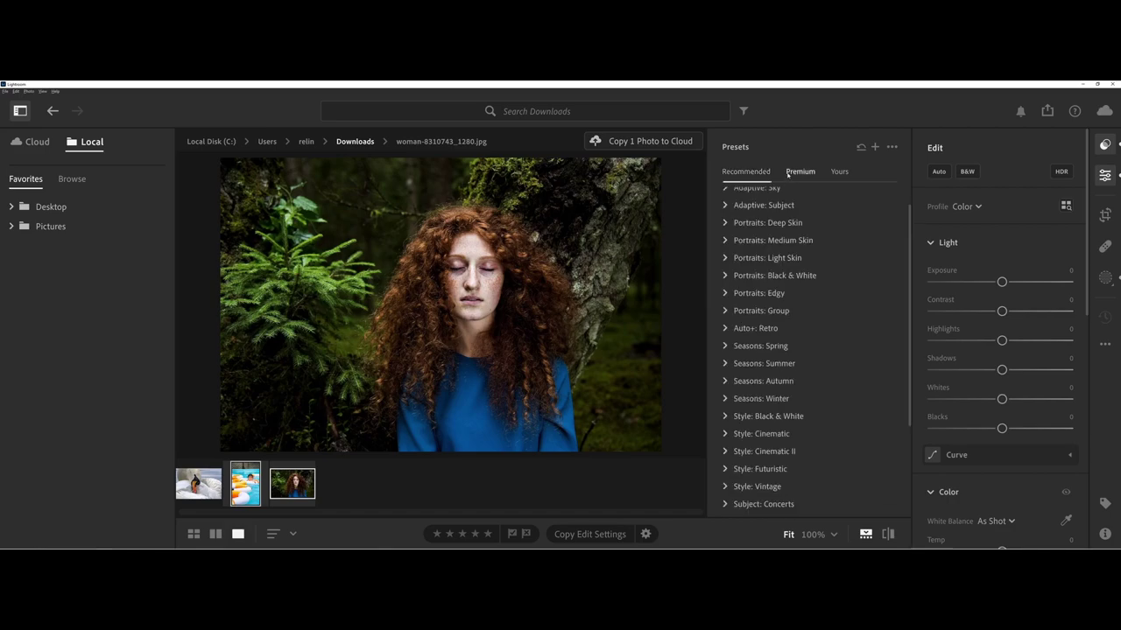
scroll(794, 369, "up", 1)
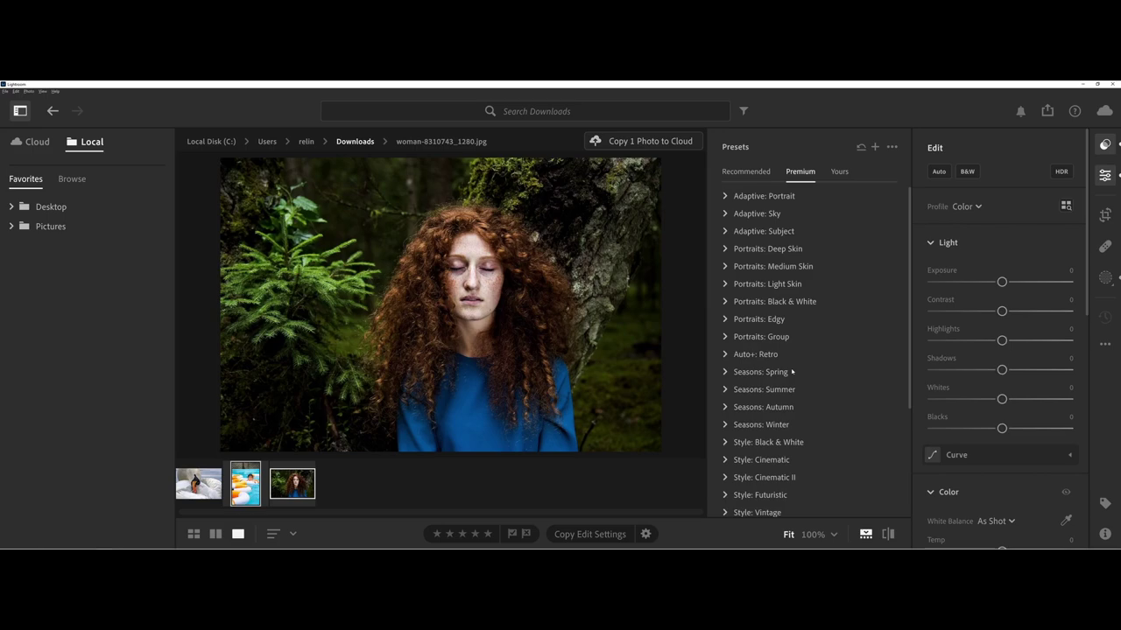
left_click(724, 231)
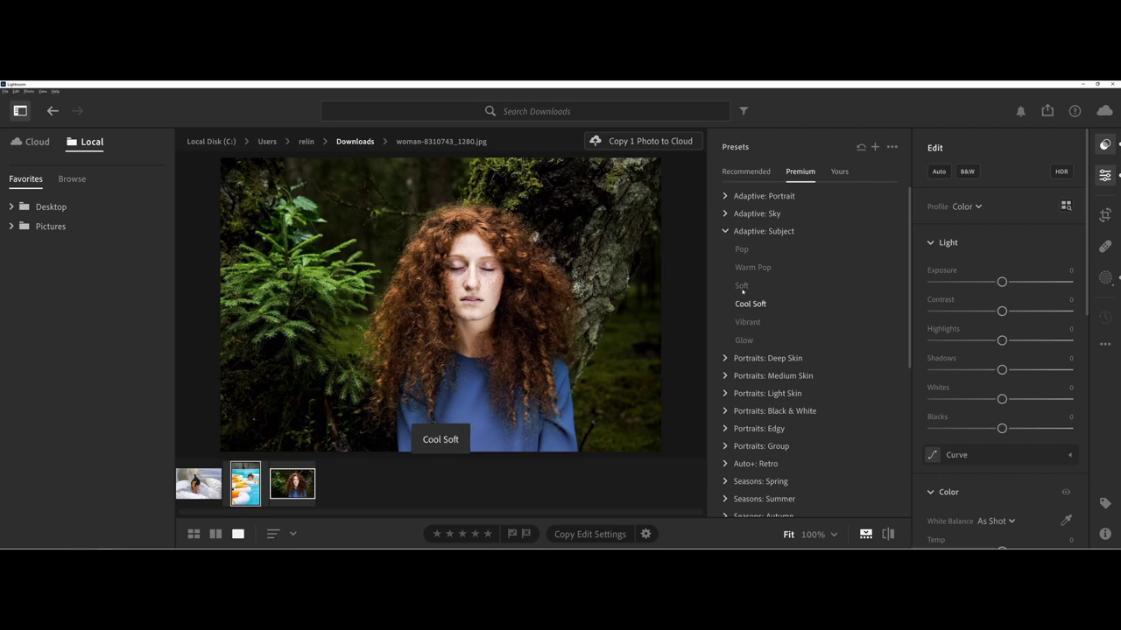
left_click(726, 232)
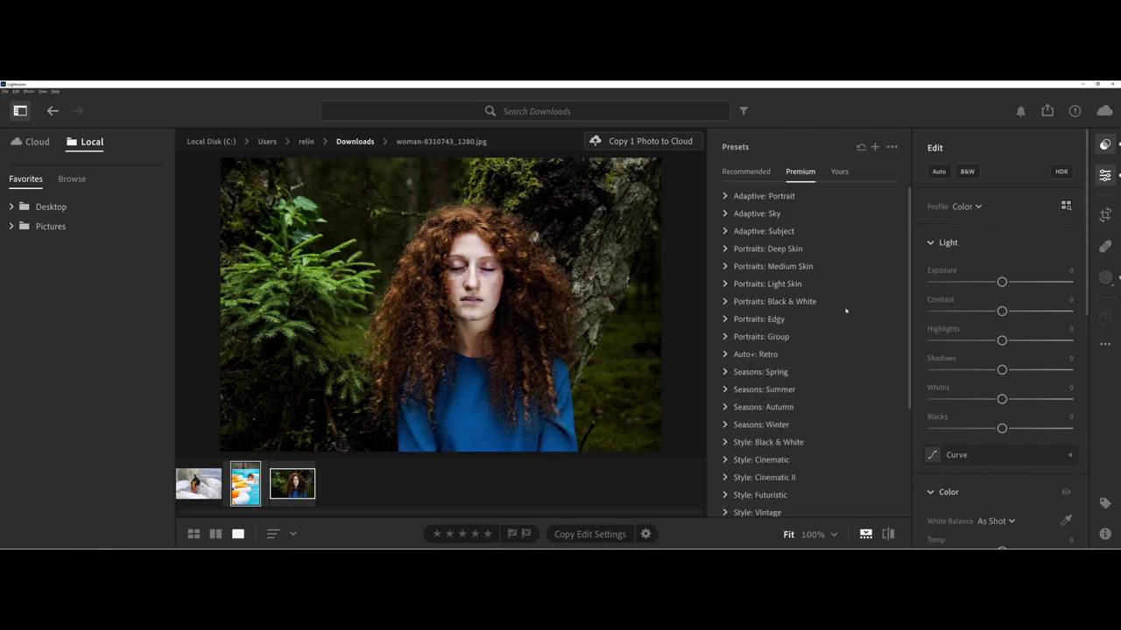
- Close Presets, fold Light and Color, open Detail, and raise Sharpening to 150 then back to 0
left_click(1105, 145)
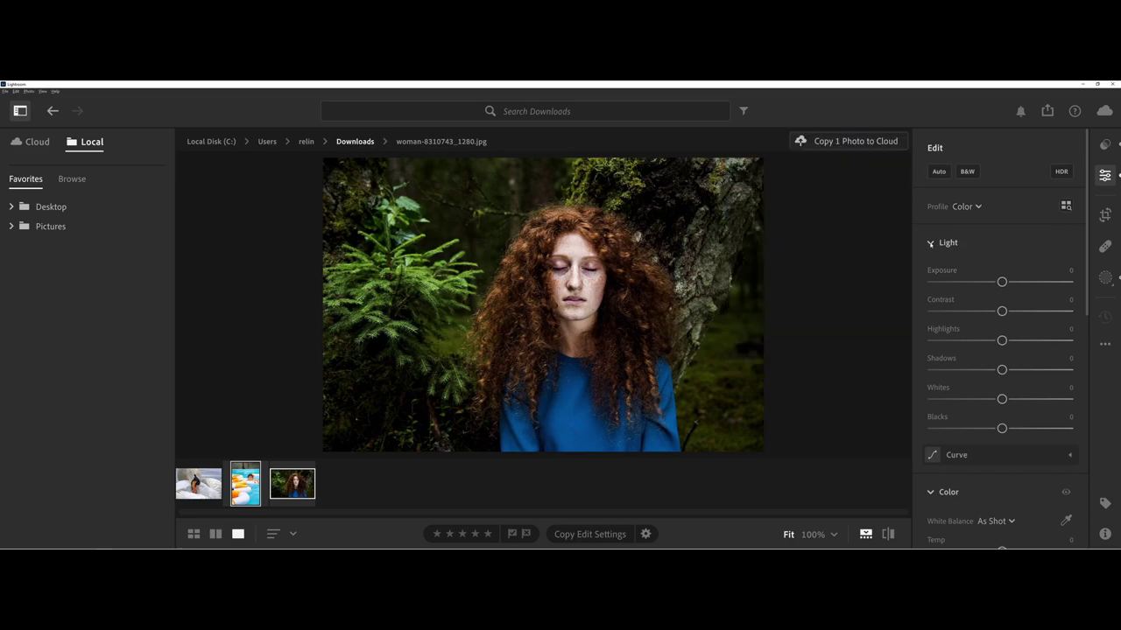
left_click(931, 244)
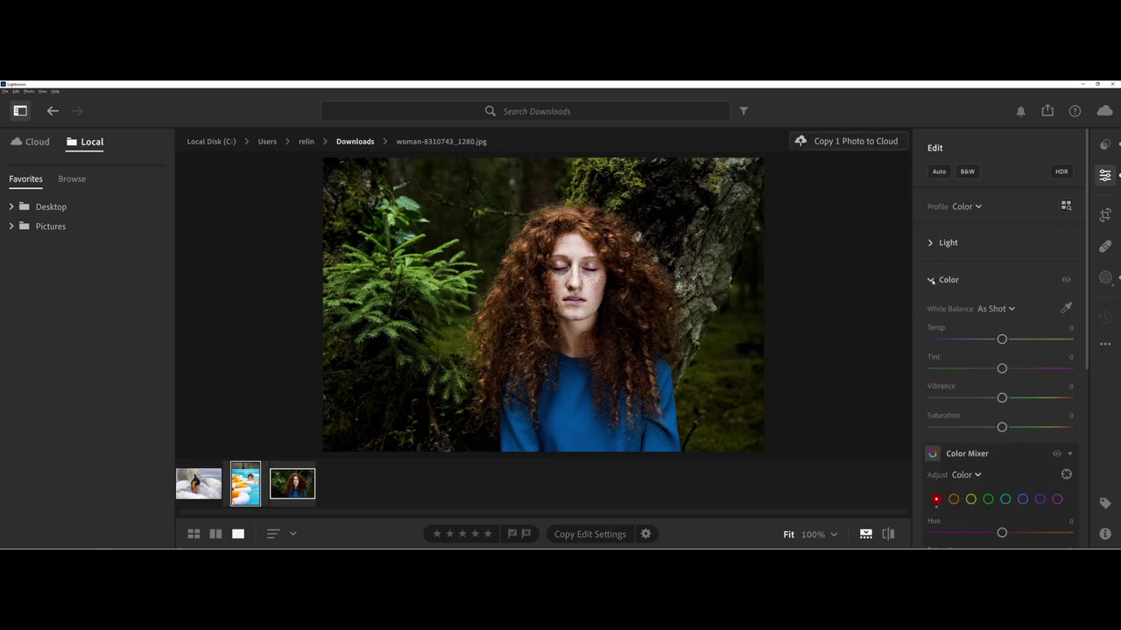
left_click(930, 280)
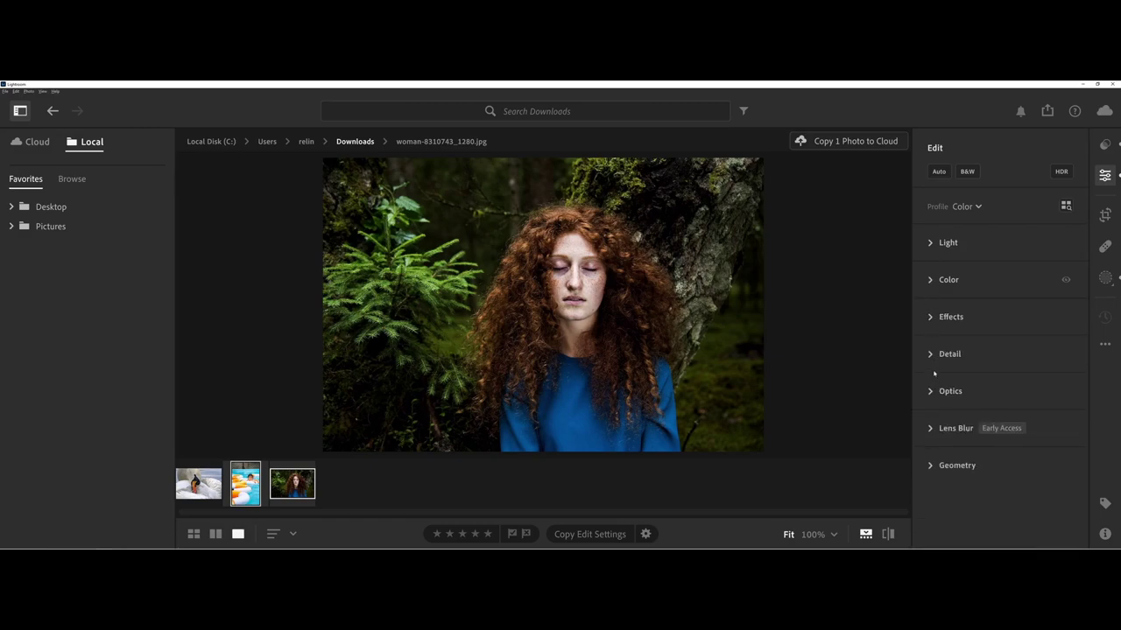
left_click(931, 354)
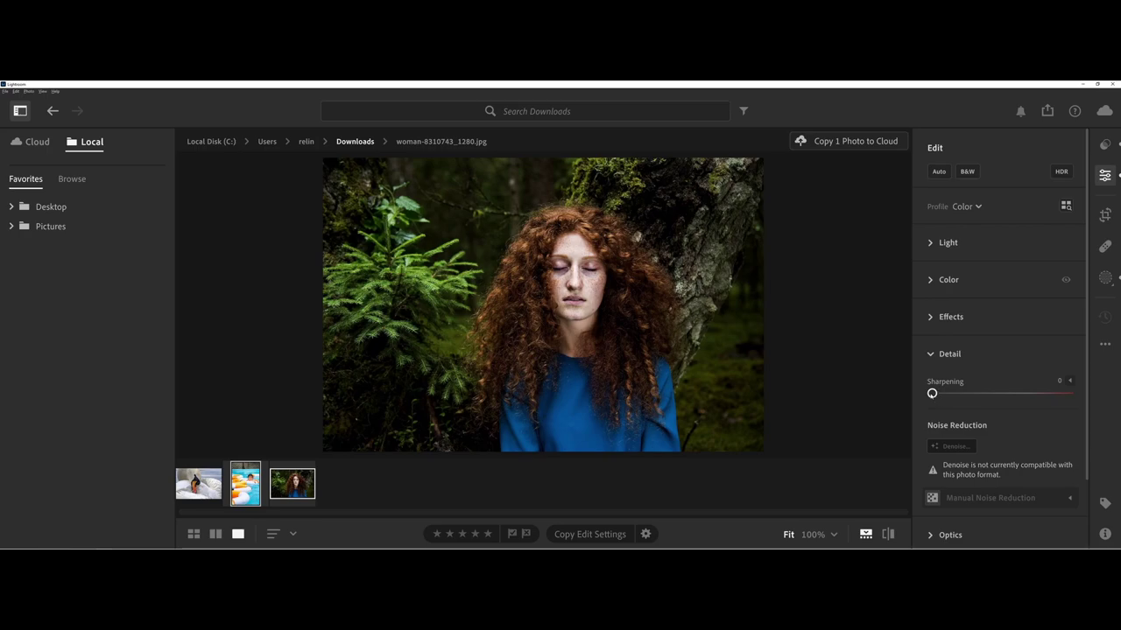
left_click_drag(931, 393, 1073, 394)
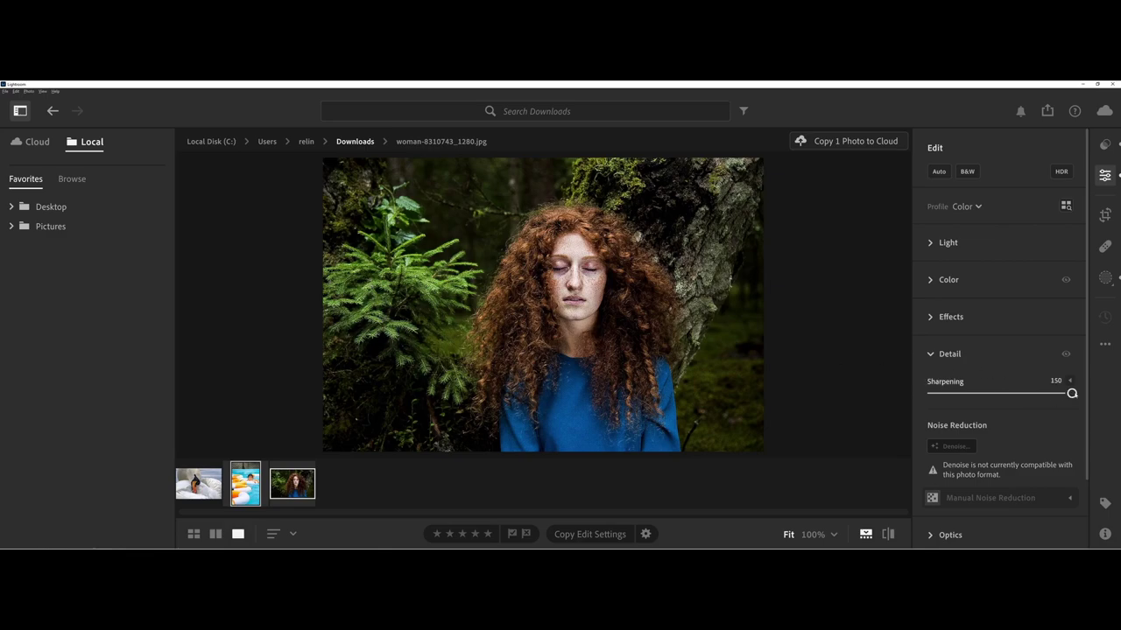
left_click_drag(1072, 393, 913, 400)
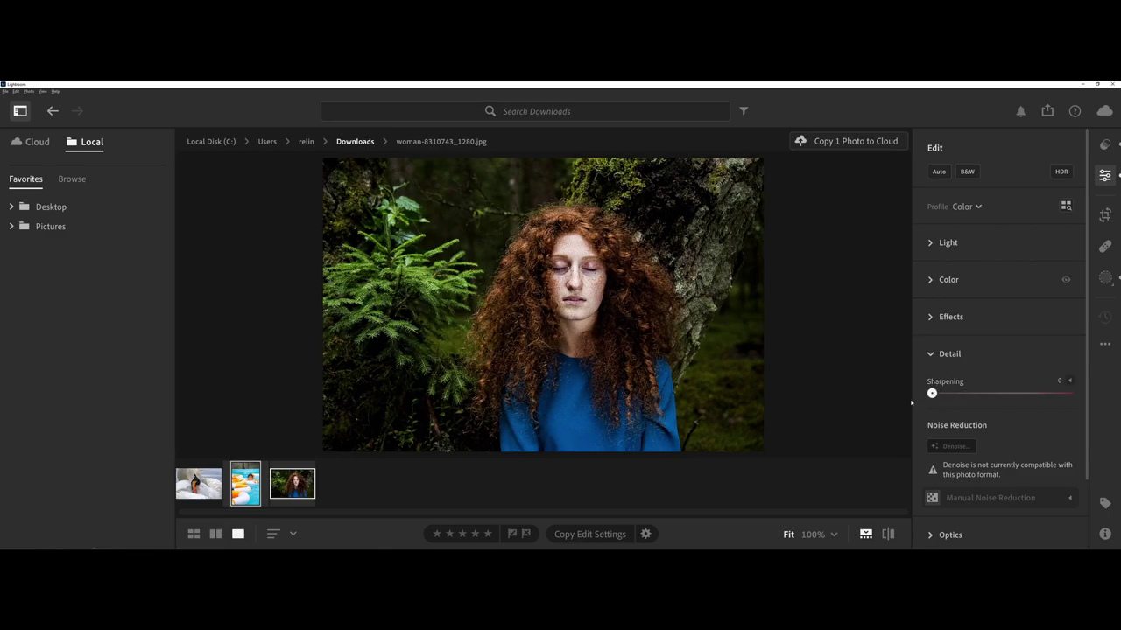
- Collapse Detail and apply Auto to the portrait, giving Exposure +0.99 and Shadows +49
left_click(929, 353)
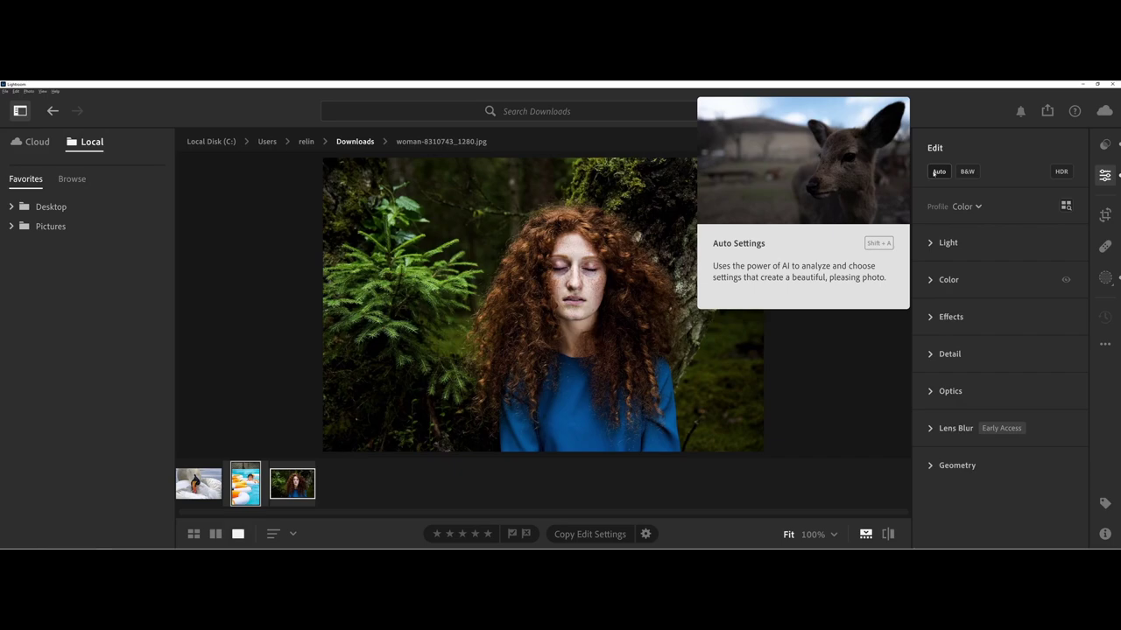
left_click(935, 172)
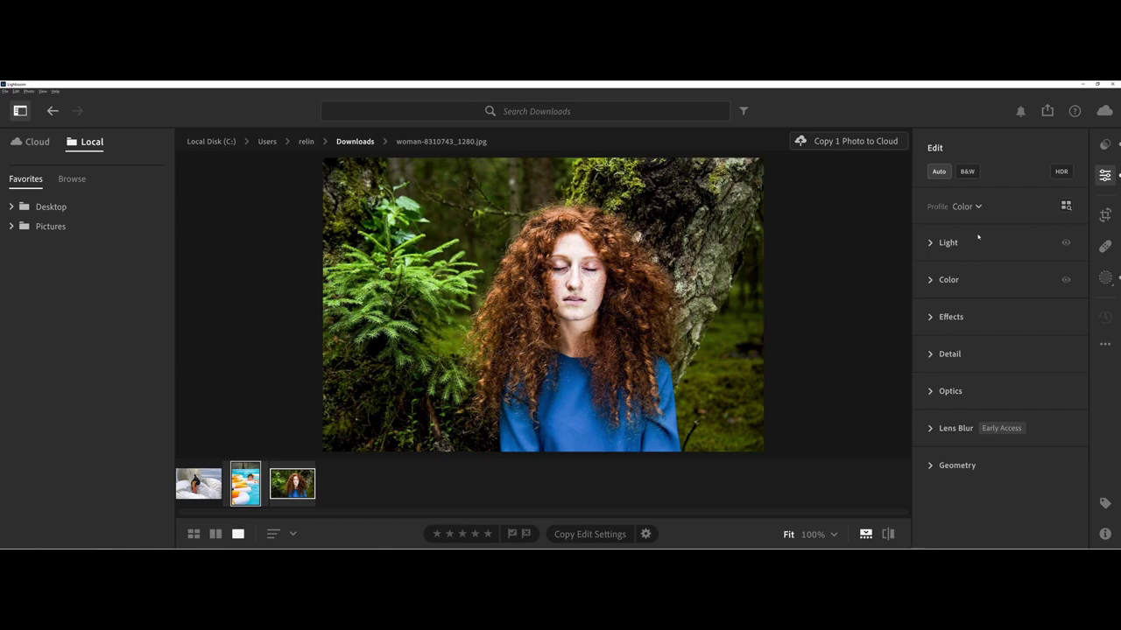
- Review the portrait's Auto Light values and its tone curve, then fold the curve away
left_click(933, 248)
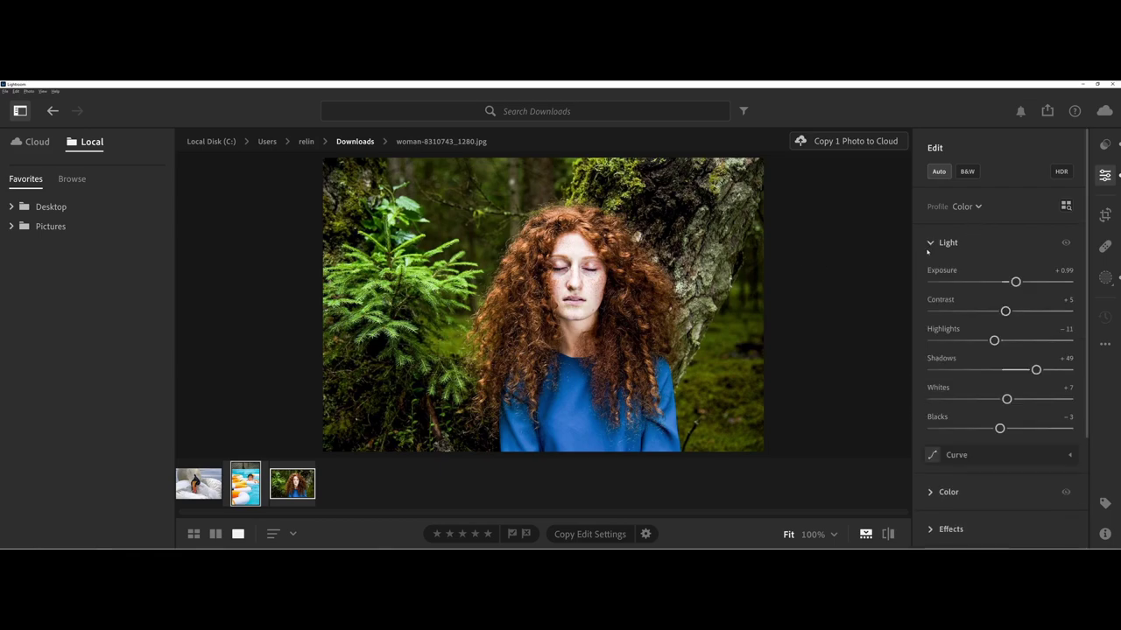
left_click(1015, 454)
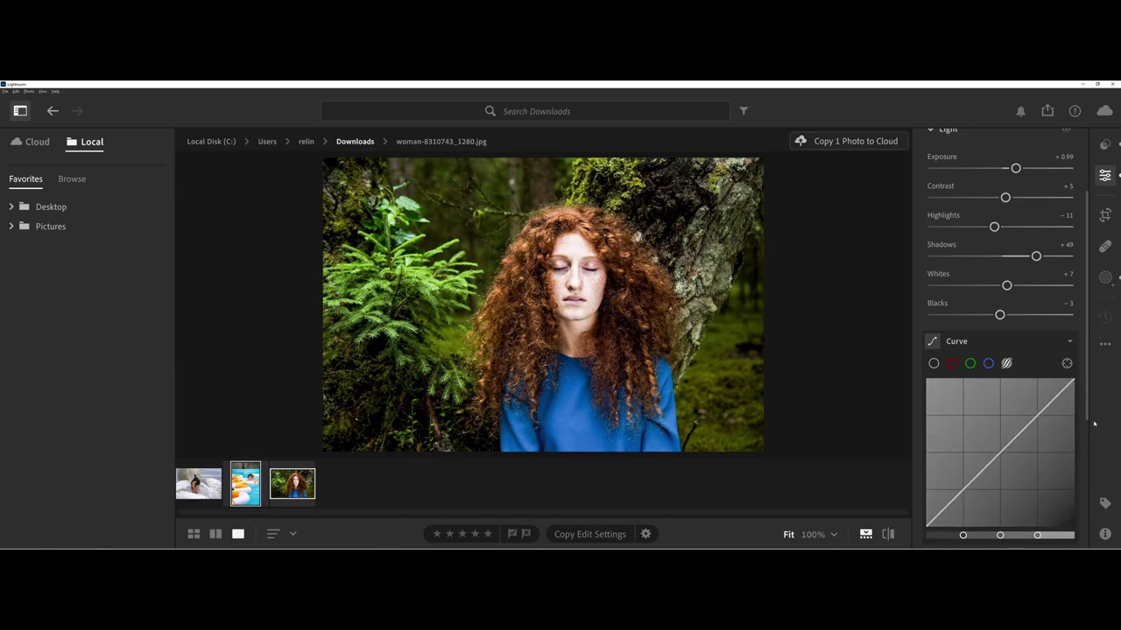
scroll(1088, 429, "down", 1)
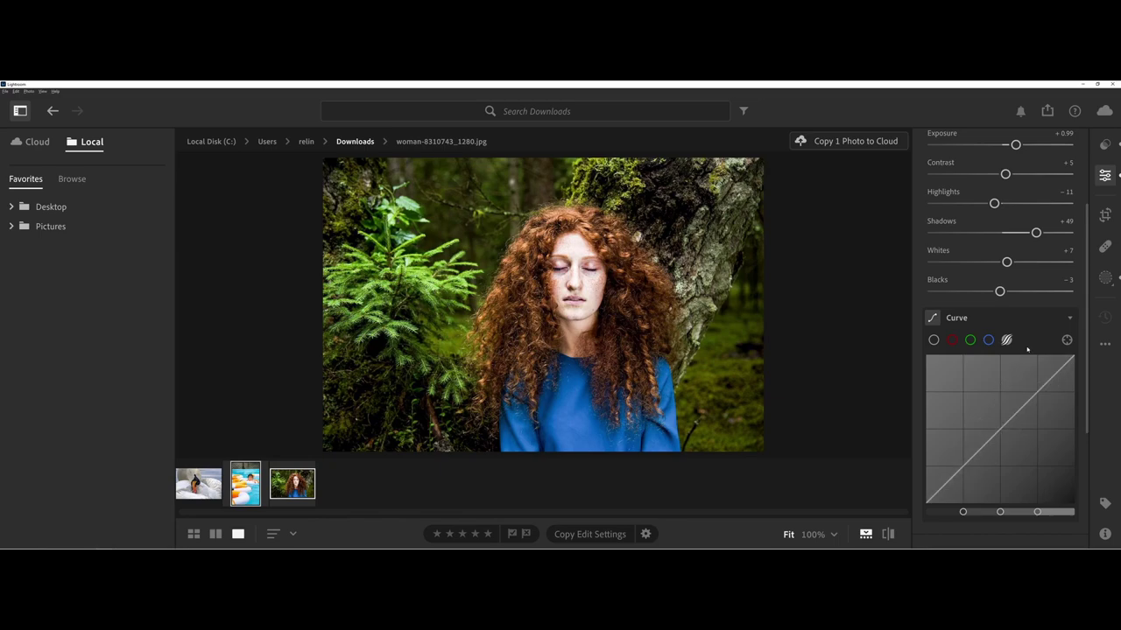
left_click(1068, 319)
scroll(1060, 333, "up", 3)
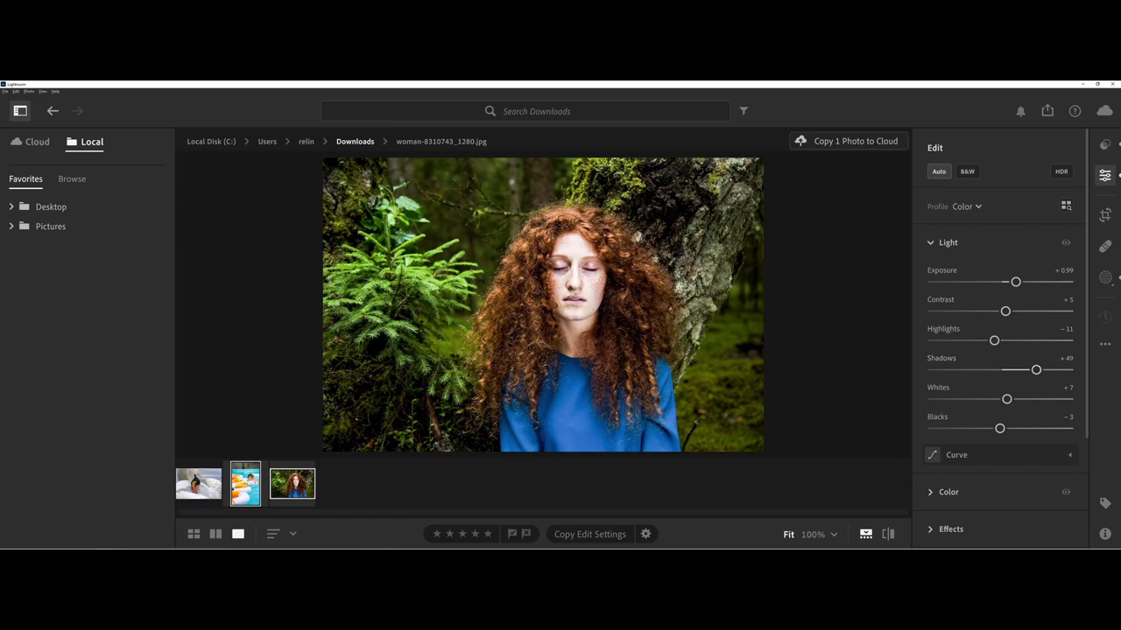
- Auto-correct the pool photo, then set Highlights +18, Exposure −0.15 and Whites +12
left_click(939, 171)
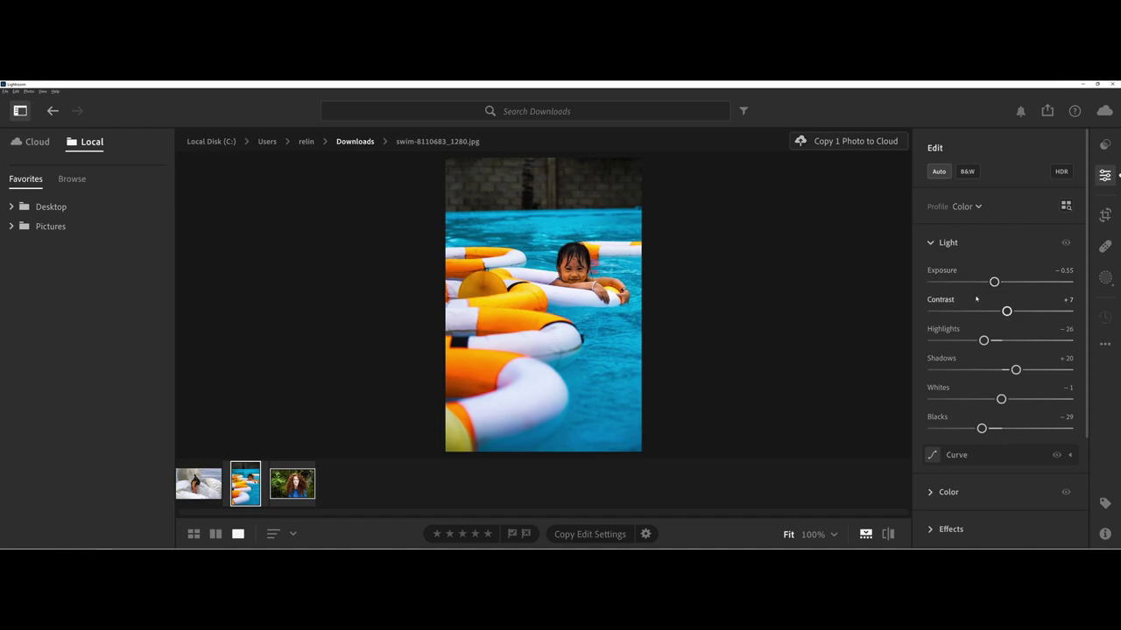
left_click_drag(983, 341, 997, 340)
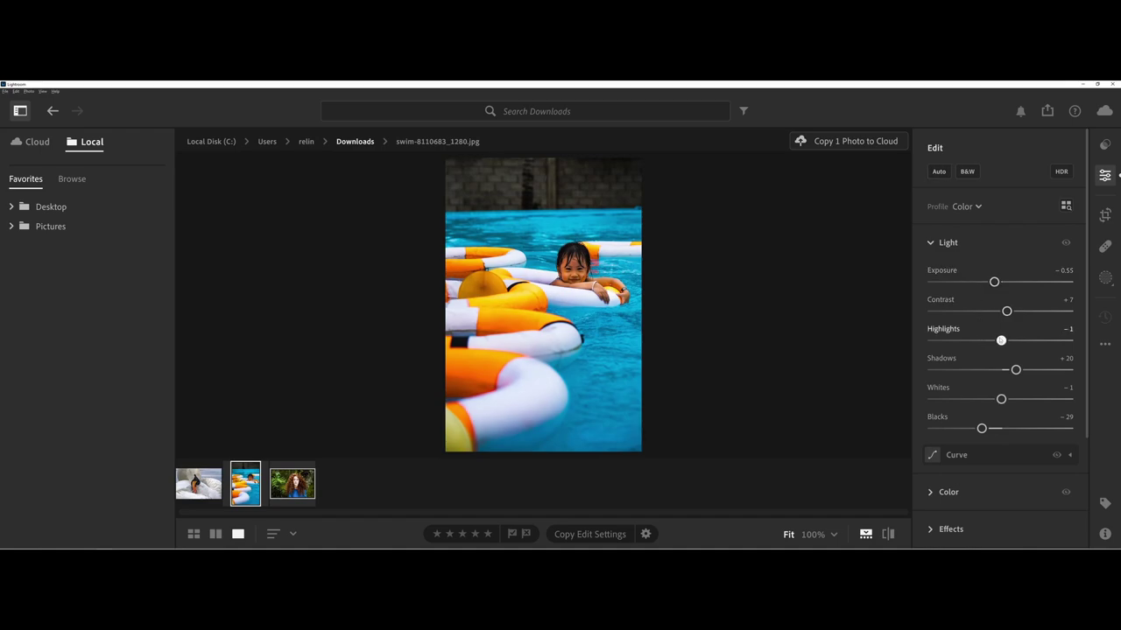
mouse_move(1000, 340)
left_mouse_down()
mouse_move(1027, 341)
mouse_move(1013, 341)
left_mouse_up()
left_click_drag(994, 282, 1000, 282)
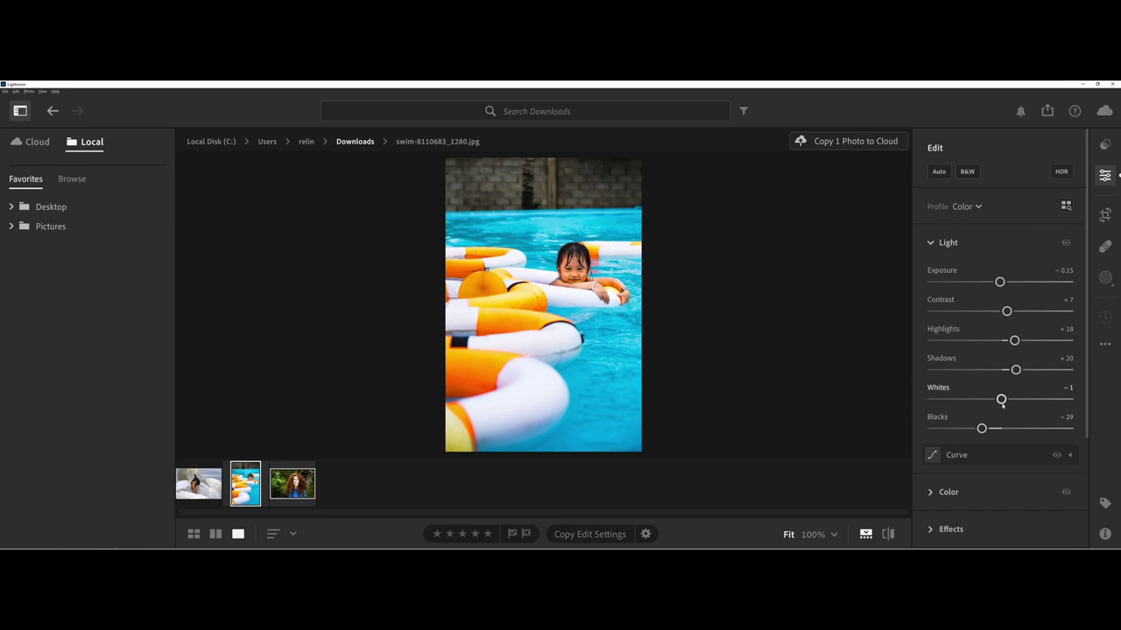
left_click_drag(1000, 399, 1010, 400)
- On the swan photo, drag the tone curve's darks downward for deeper shadows
left_click(200, 483)
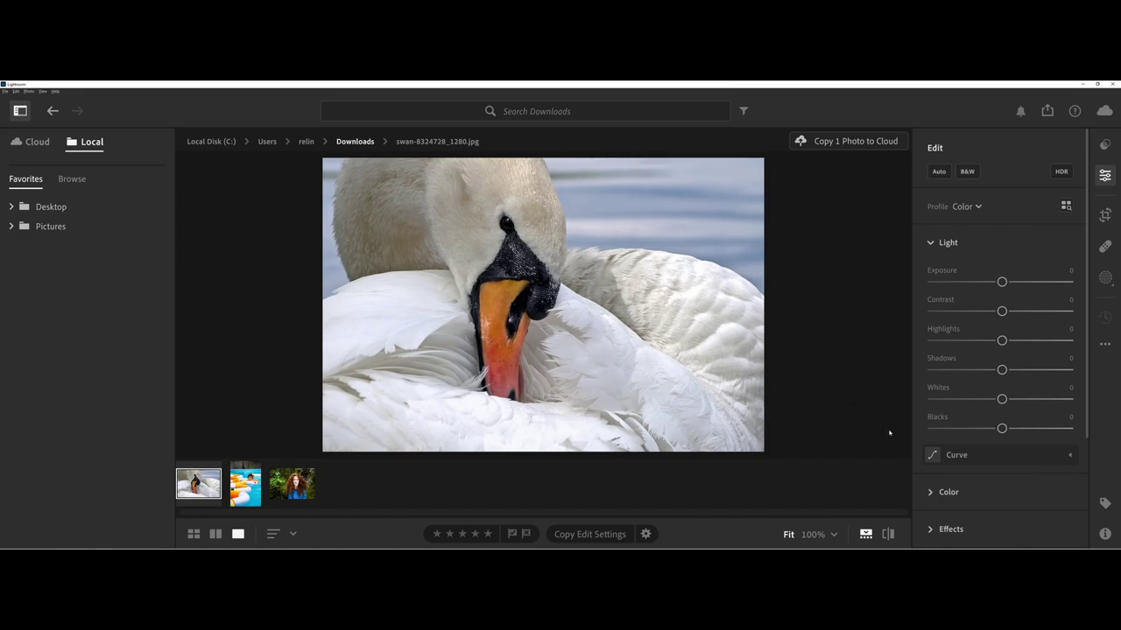
left_click(949, 454)
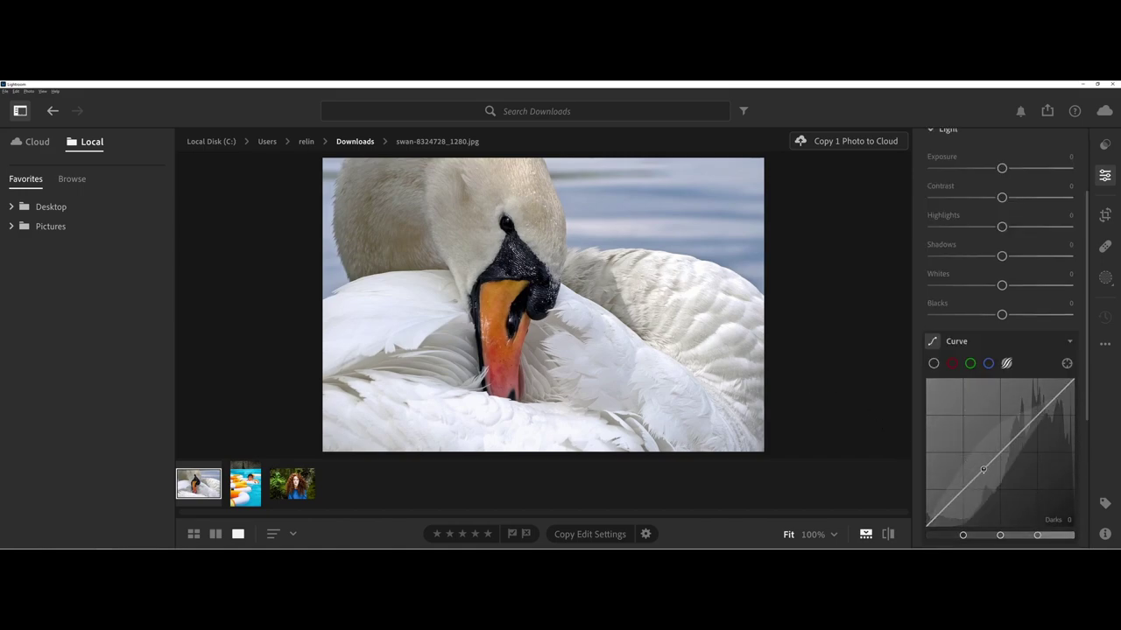
left_click_drag(983, 470, 1035, 409)
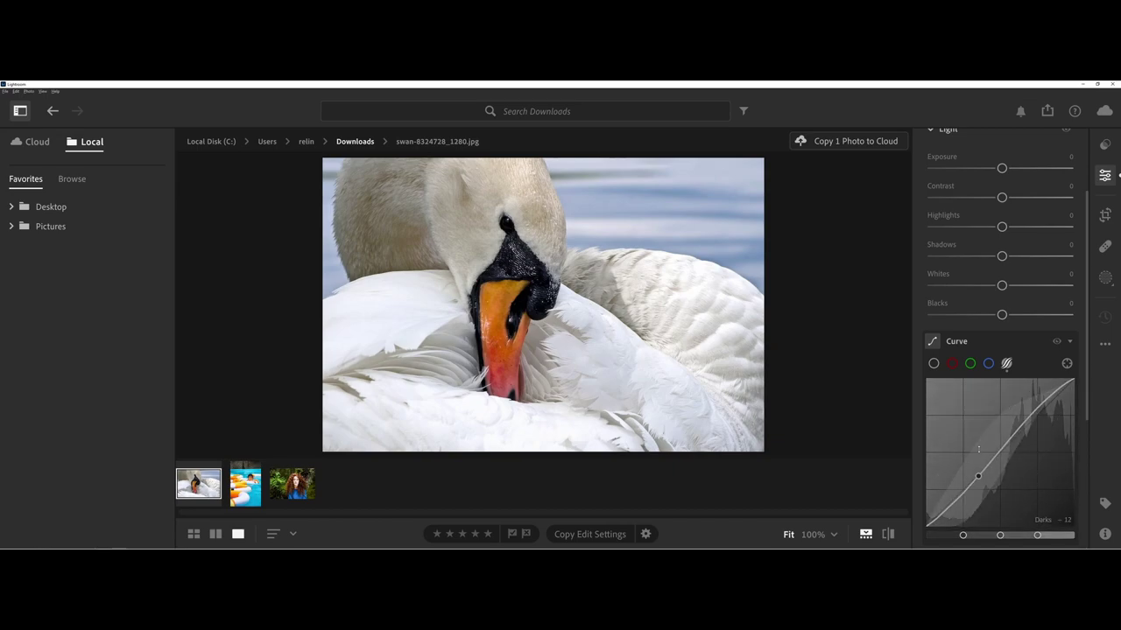
left_click_drag(986, 466, 987, 470)
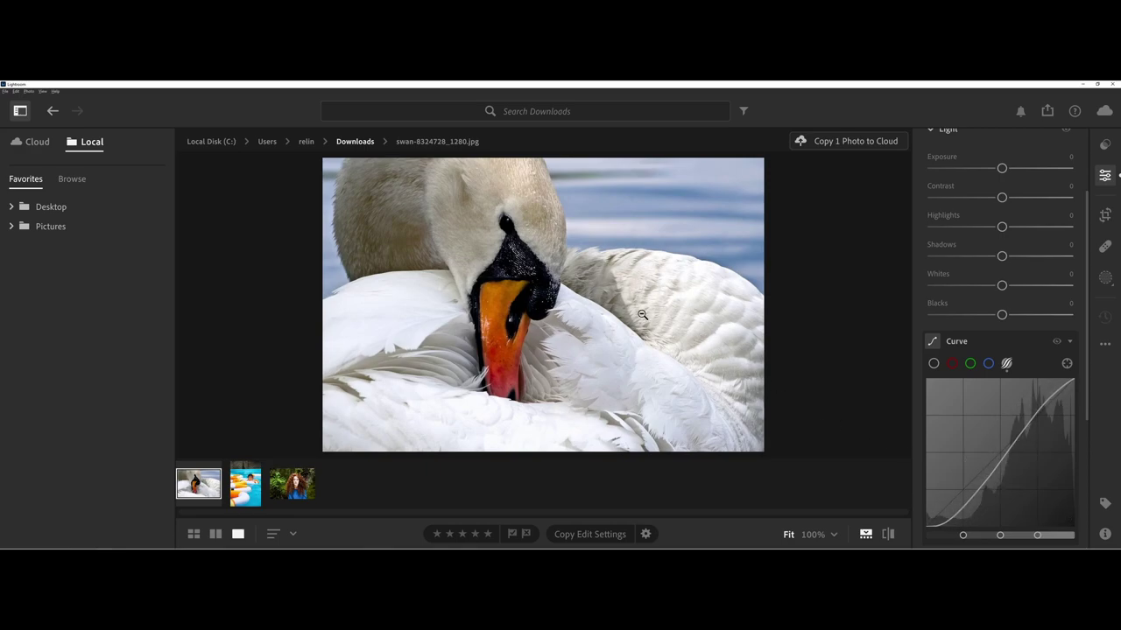